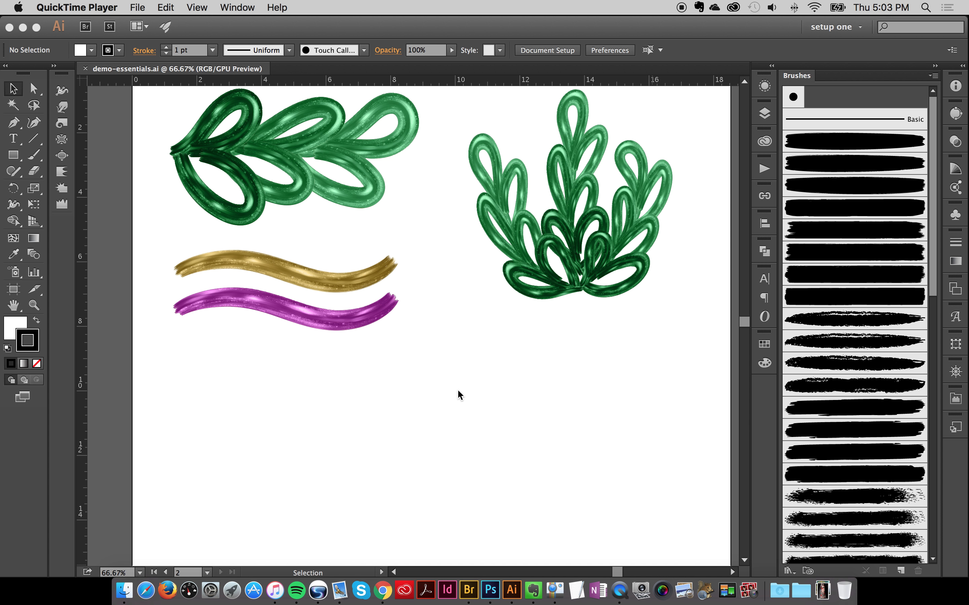
Step: Bring Illustrator forward with demo-essentials.ai and scroll down below the gold and purple strokes
scroll(457, 393, up, 1)
scroll(458, 393, up, 1)
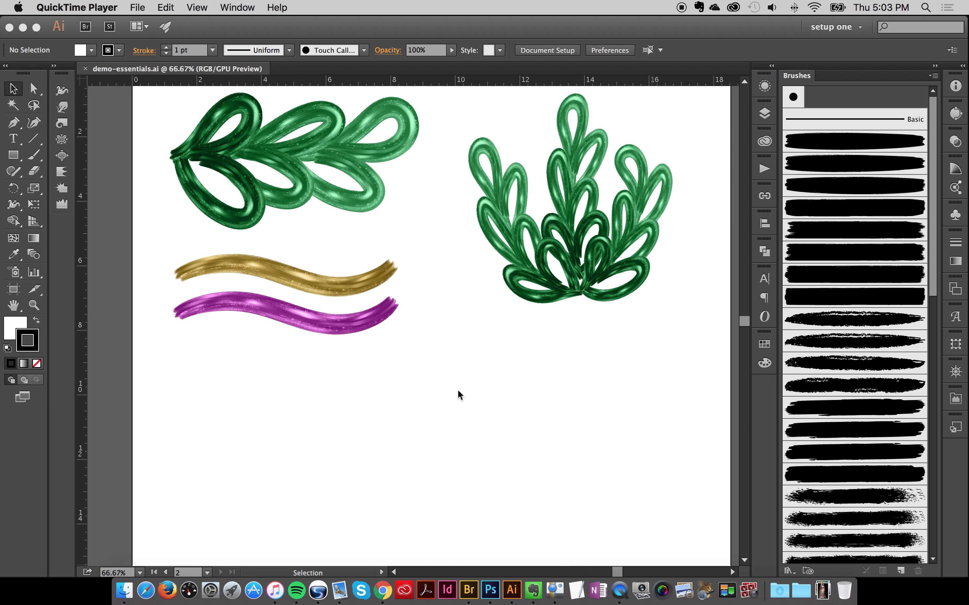
click(271, 284)
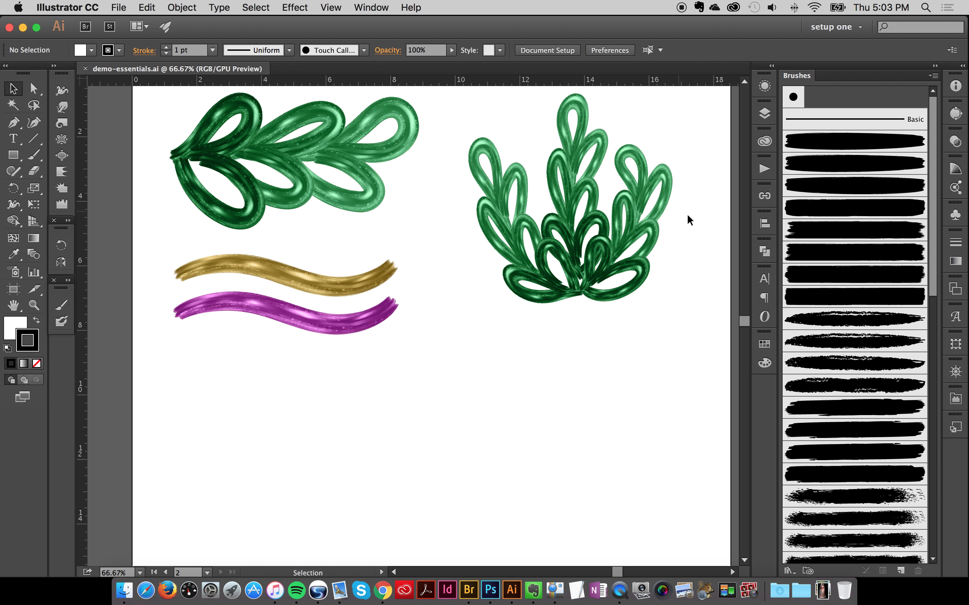
scroll(558, 384, down, 1)
Step: Make the brushes layer active and load the gold metallic brush from the gold stroke
scroll(557, 385, down, 5)
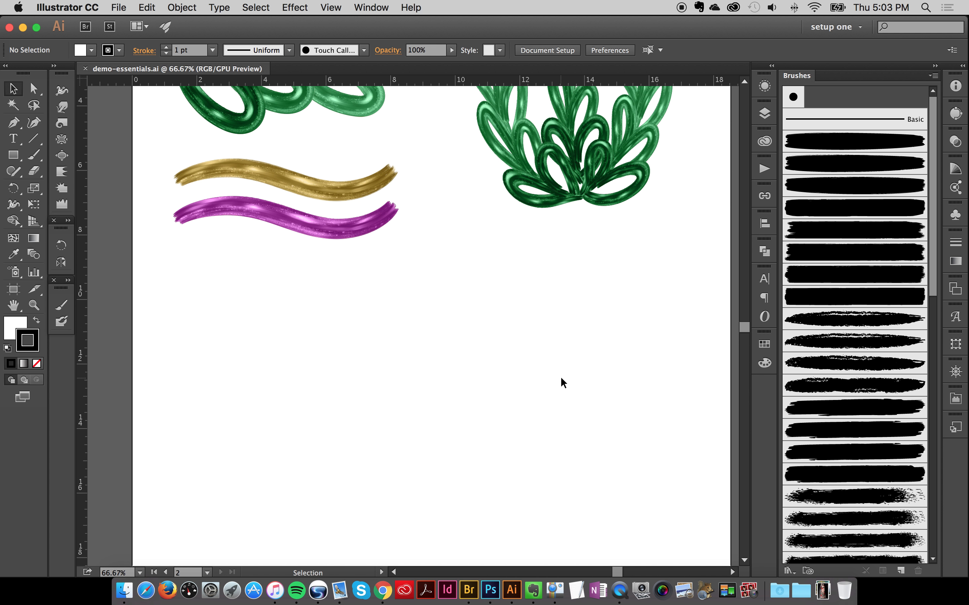
click(33, 155)
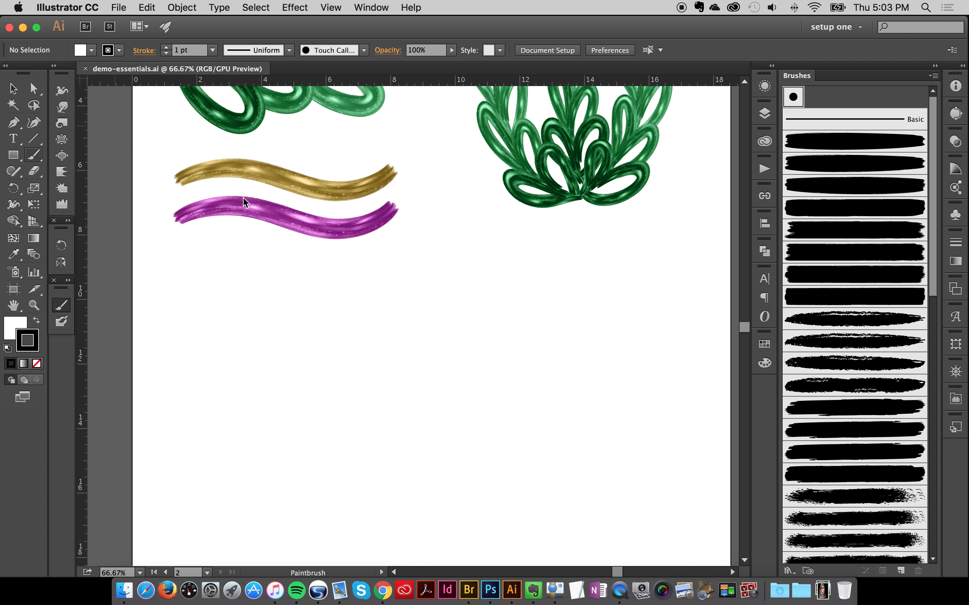
click(13, 88)
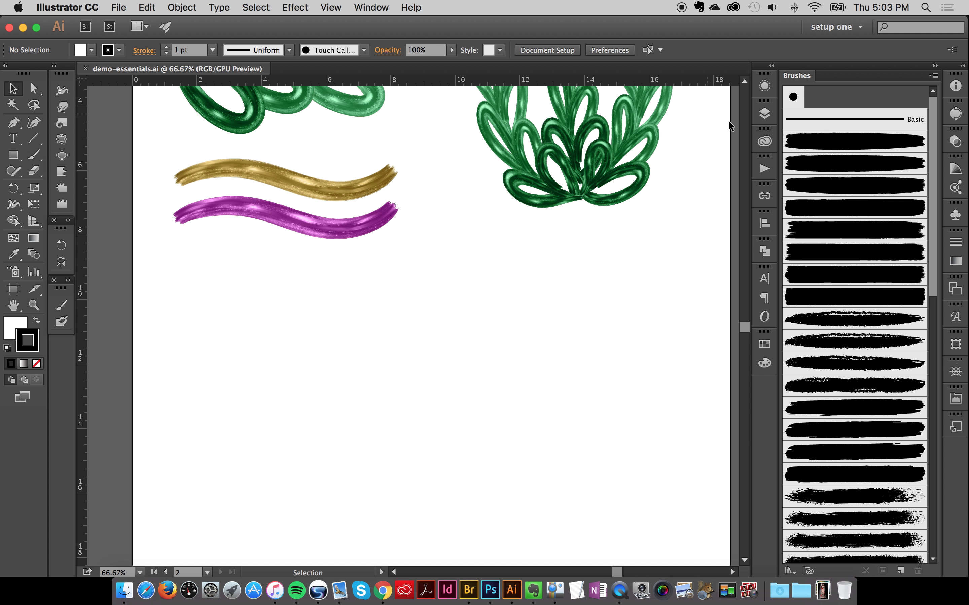
click(764, 114)
click(685, 148)
click(486, 159)
click(331, 186)
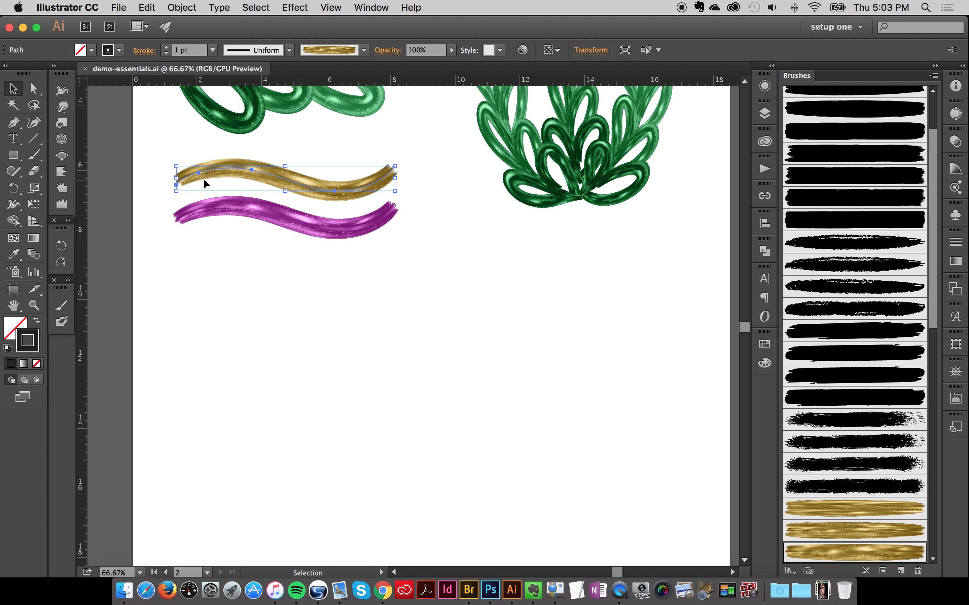
click(333, 332)
click(33, 156)
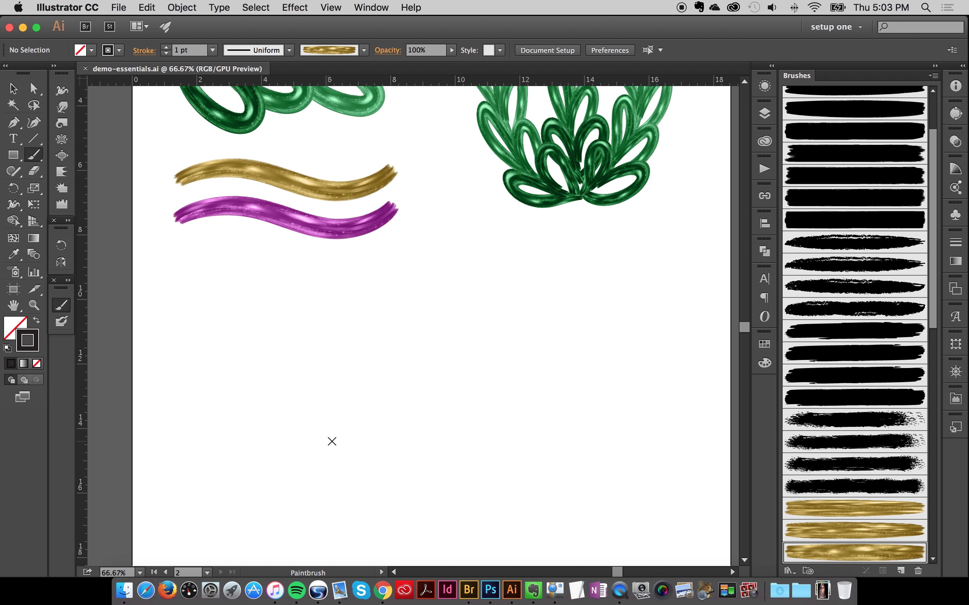
Step: Paint the heart-shaped gold petals and the top loop, undoing the misdrawn loops
mouse_move(327, 476)
mouse_down()
mouse_move(299, 415)
mouse_move(267, 443)
mouse_move(327, 485)
mouse_move(363, 412)
mouse_move(397, 429)
mouse_move(343, 486)
mouse_up()
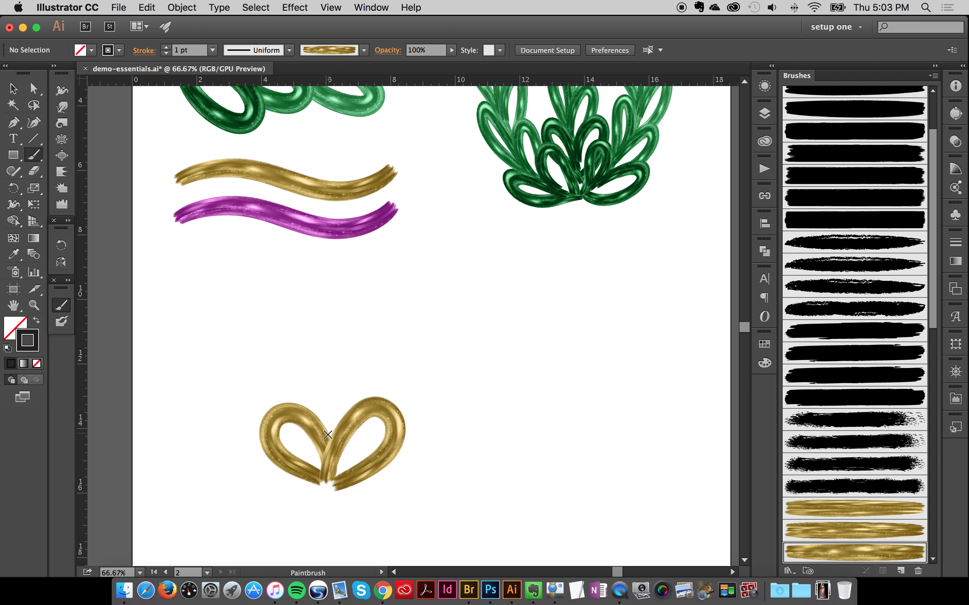
mouse_move(329, 435)
mouse_down()
mouse_move(300, 359)
mouse_move(302, 407)
mouse_move(331, 432)
mouse_move(332, 379)
mouse_move(294, 353)
mouse_move(308, 412)
mouse_move(331, 435)
mouse_up()
key(super+z)
mouse_move(333, 384)
mouse_down()
mouse_move(394, 374)
mouse_move(343, 411)
mouse_move(378, 339)
mouse_move(385, 383)
mouse_move(350, 426)
mouse_up()
key(super+z)
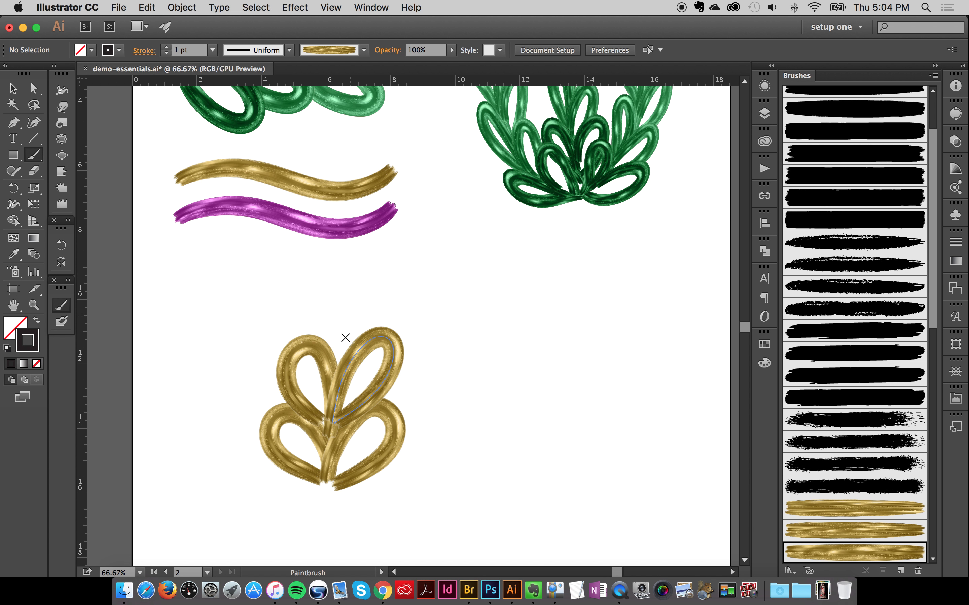
mouse_move(338, 376)
mouse_down()
mouse_move(357, 347)
mouse_move(365, 292)
mouse_move(337, 289)
mouse_move(330, 354)
mouse_move(350, 397)
mouse_up()
Step: Select the gold sprig's lower petals and bring them to the front
click(13, 88)
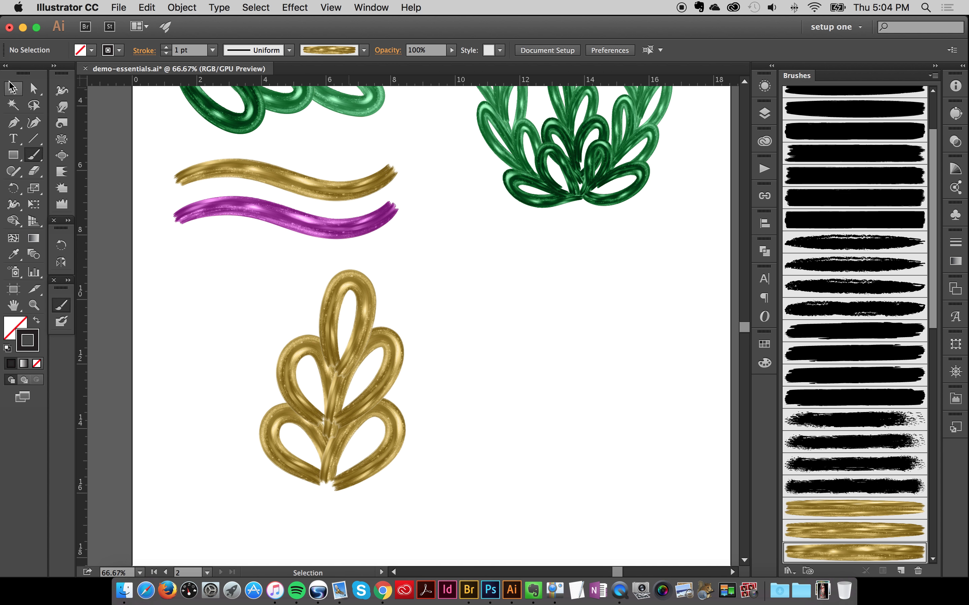
click(355, 407)
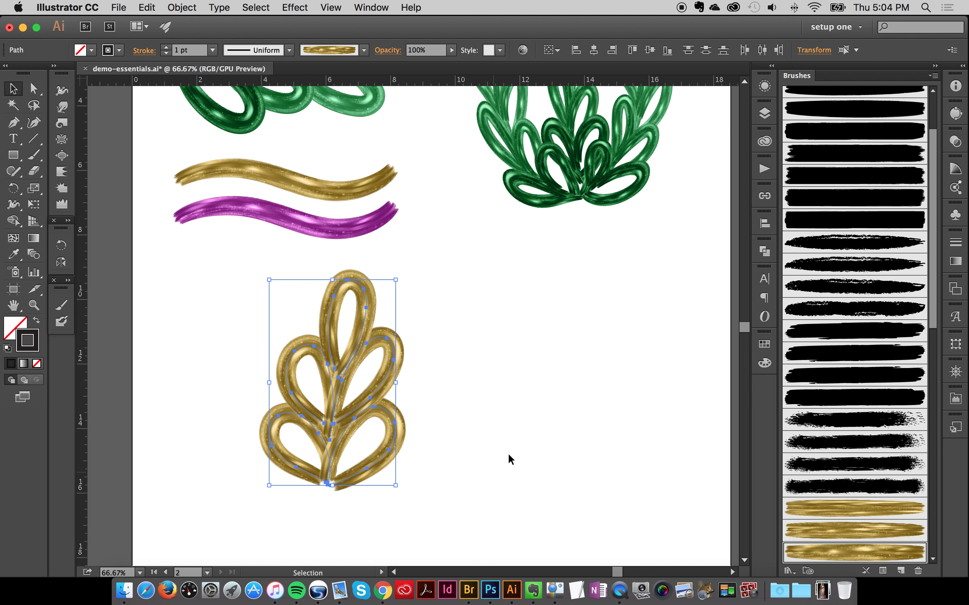
click(542, 399)
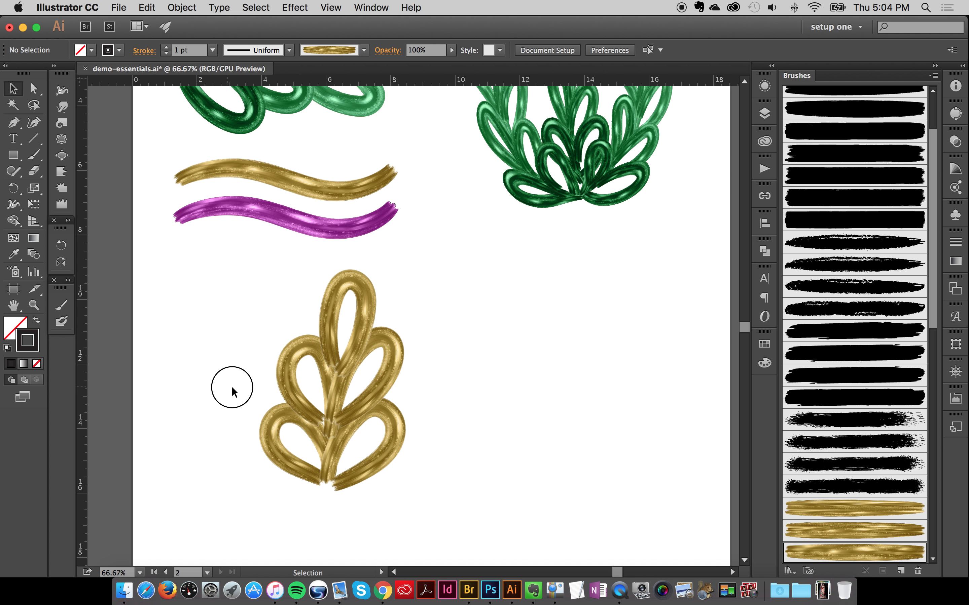
drag(232, 386, 460, 496)
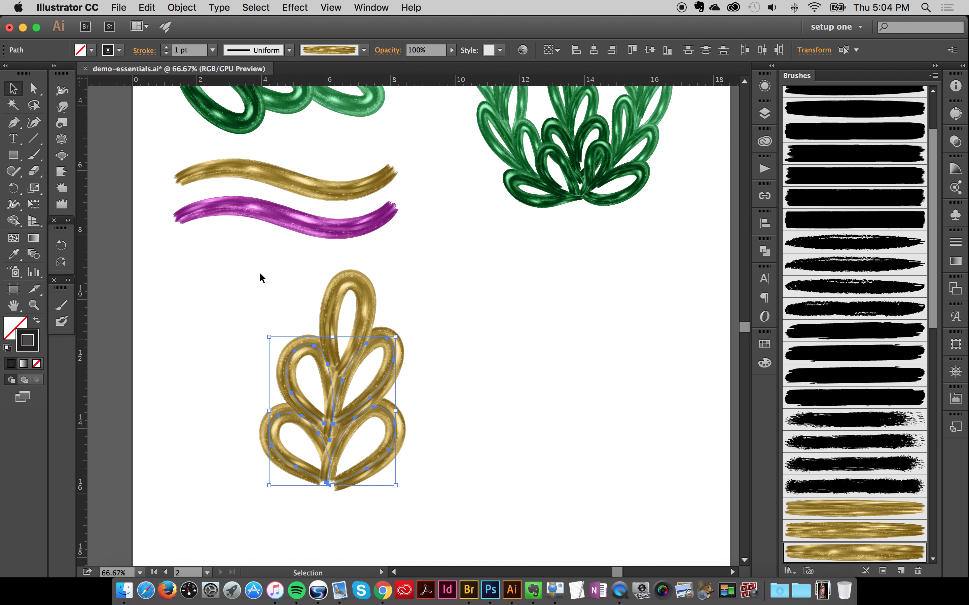
click(182, 8)
click(193, 36)
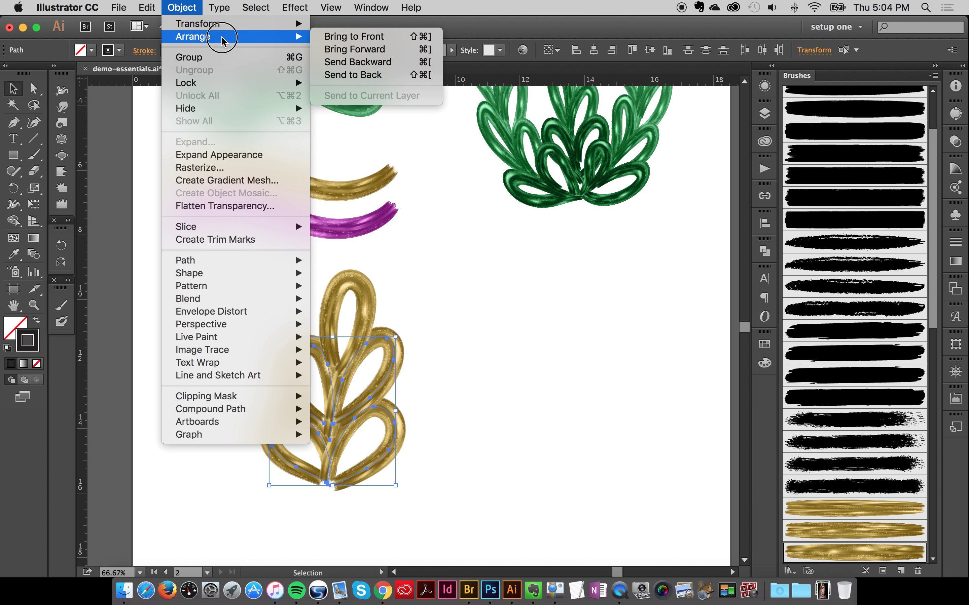
click(333, 37)
click(501, 380)
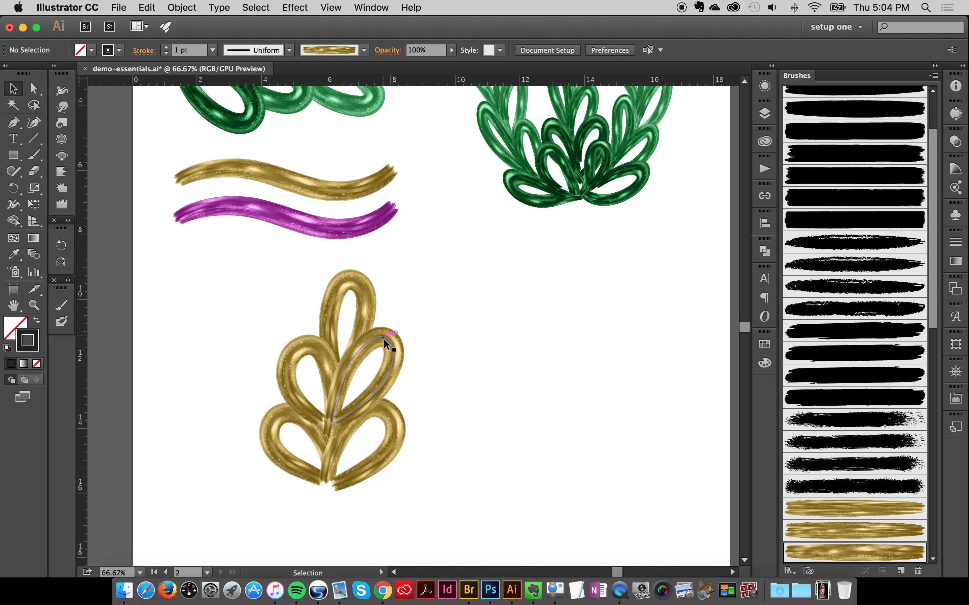
Step: Bring the lower-left and lower-right leaf loops to the front as well
click(280, 434)
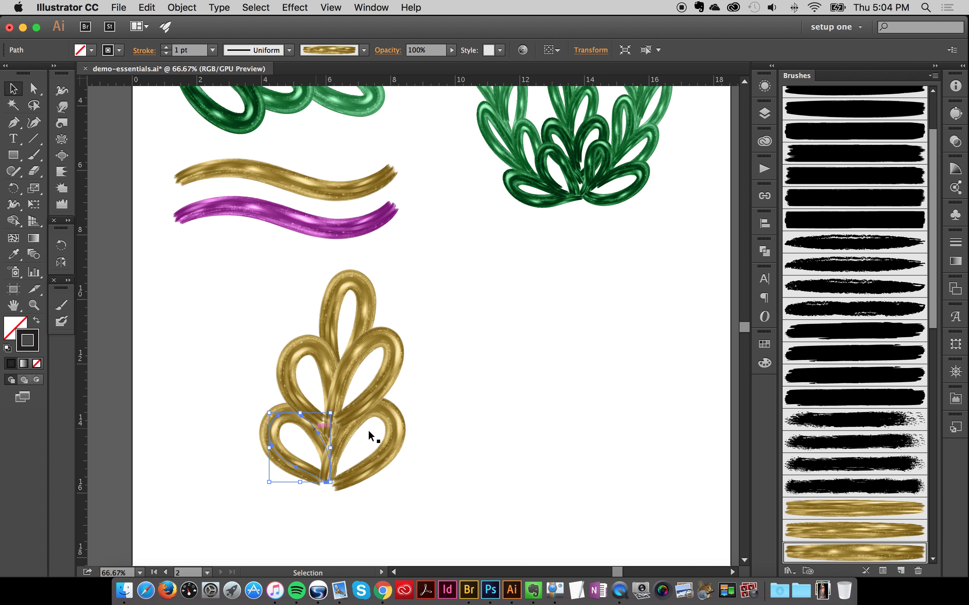
shift+click(404, 433)
click(414, 448)
click(377, 456)
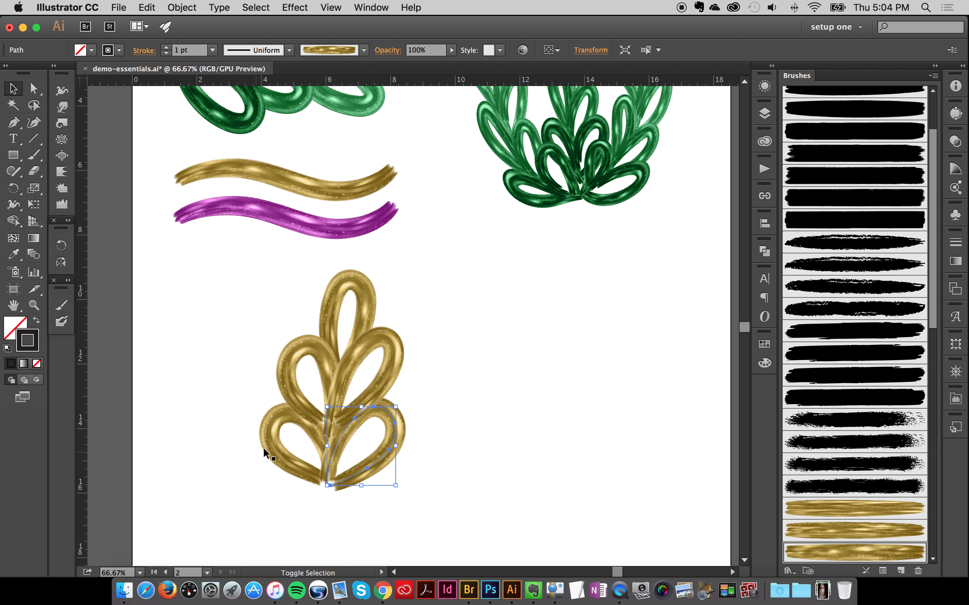
shift+click(284, 445)
click(181, 7)
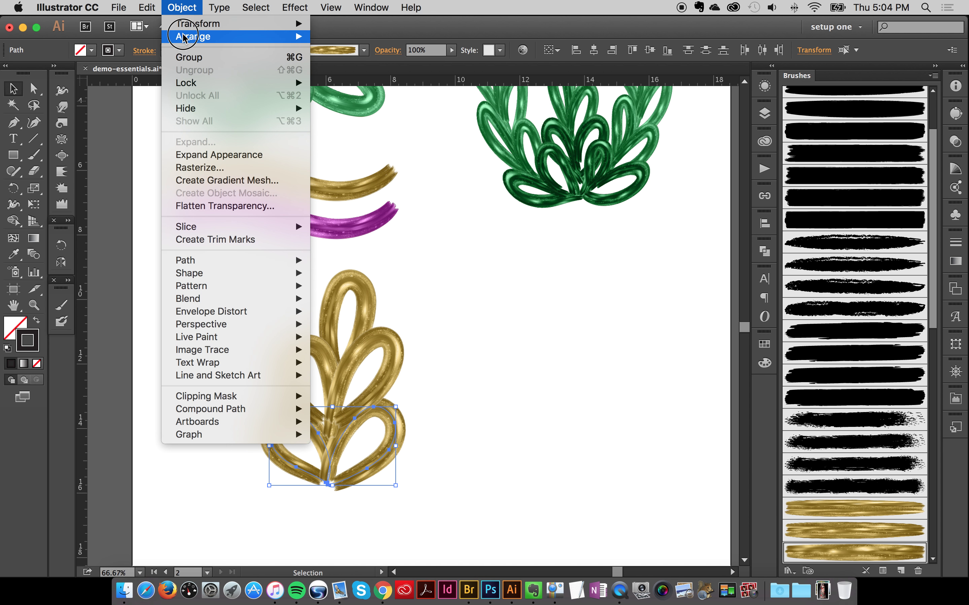
mouse_move(193, 36)
click(354, 36)
click(635, 465)
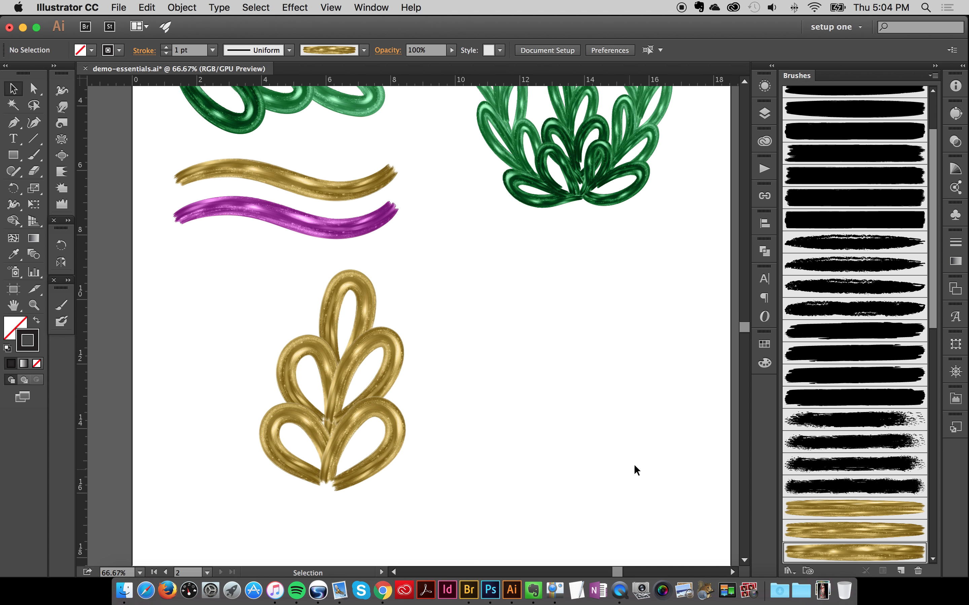
Step: Nudge both lower loops slightly down, then select the whole gold sprig
drag(220, 455, 307, 483)
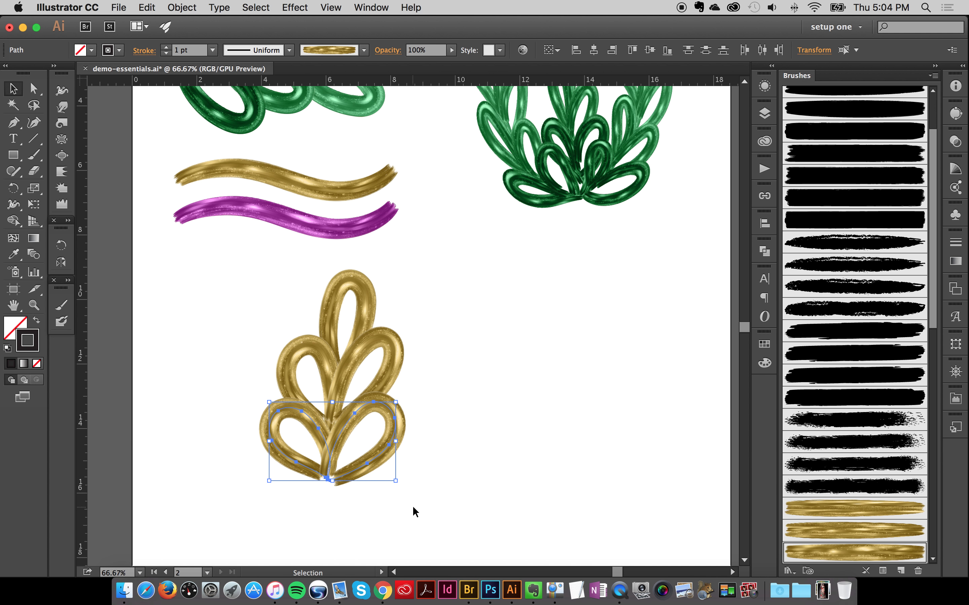
key(Down)
key(Down)
key(Down)
key(Down)
key(Down)
click(507, 314)
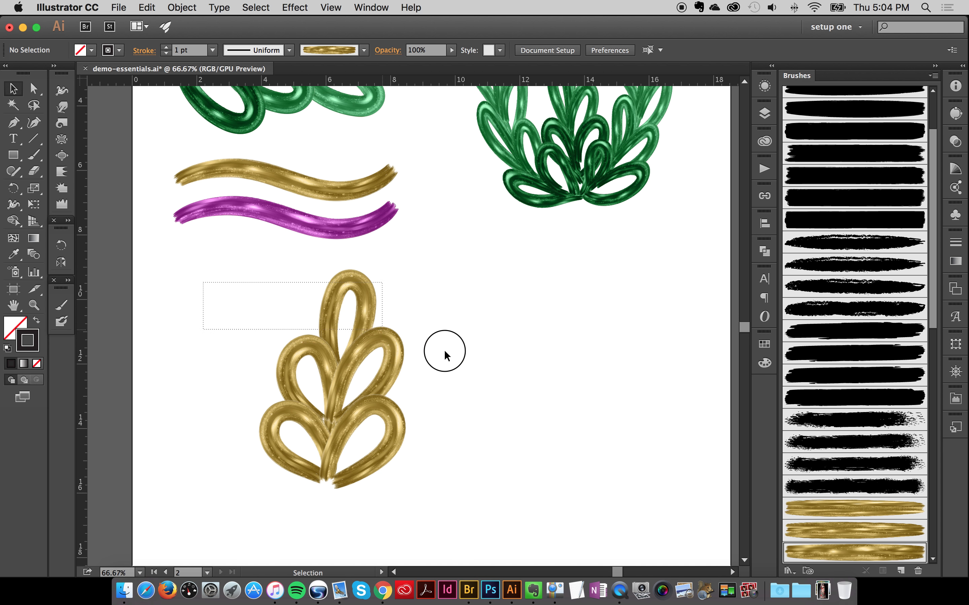
drag(444, 350, 508, 522)
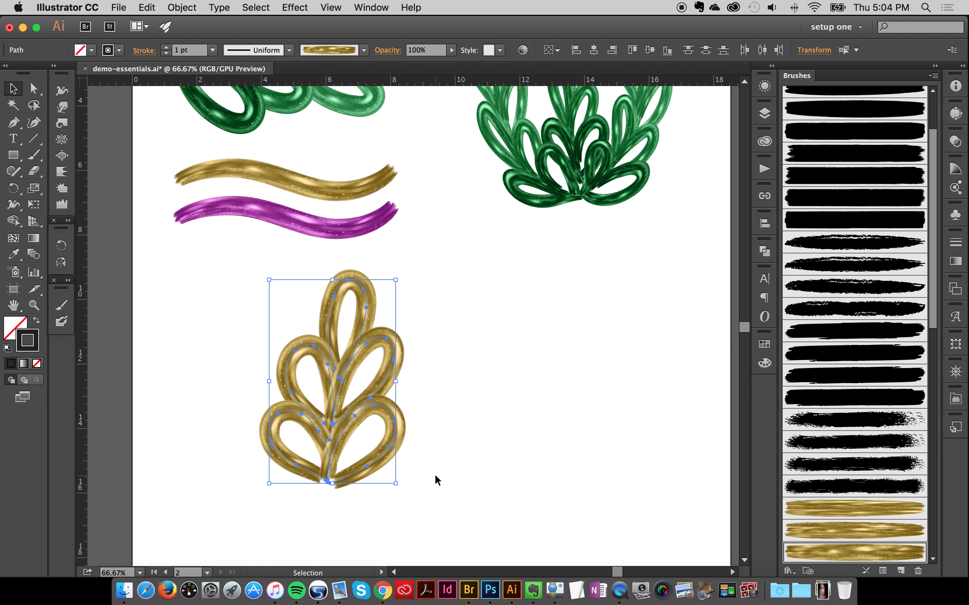
Step: Copy the purple metallic stroke's look onto the gold sprig with the Eyedropper
click(14, 255)
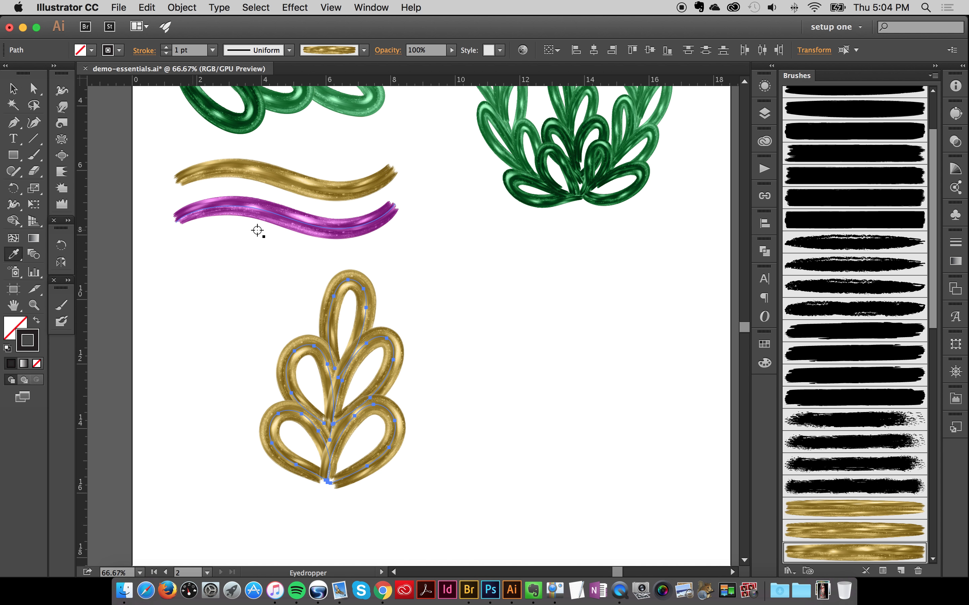
click(280, 212)
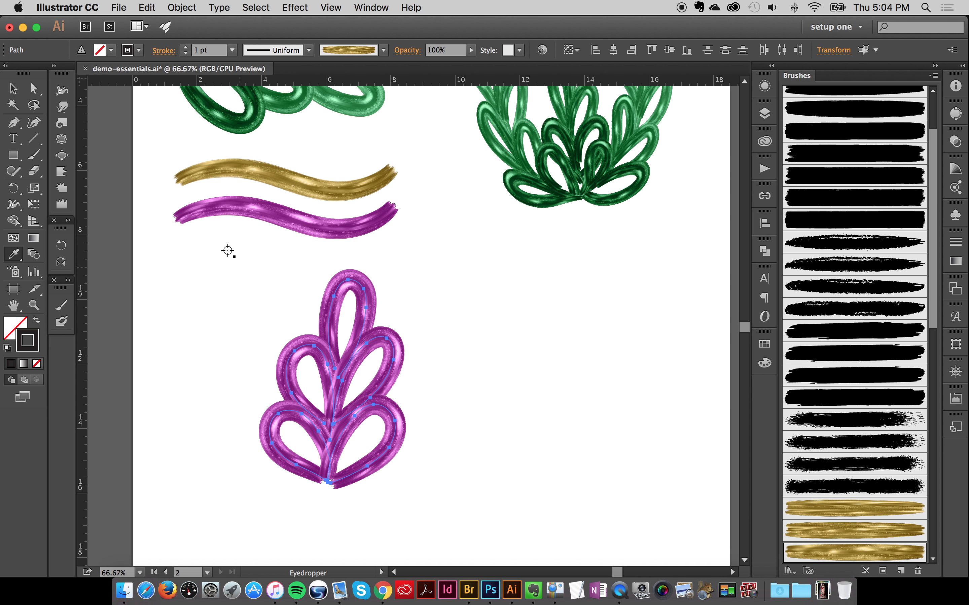
click(13, 89)
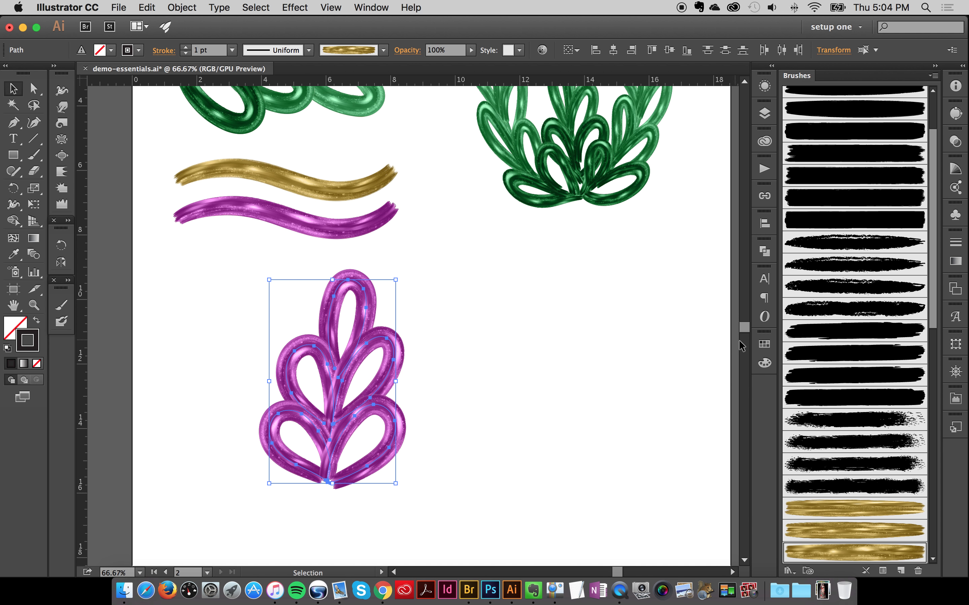
click(764, 363)
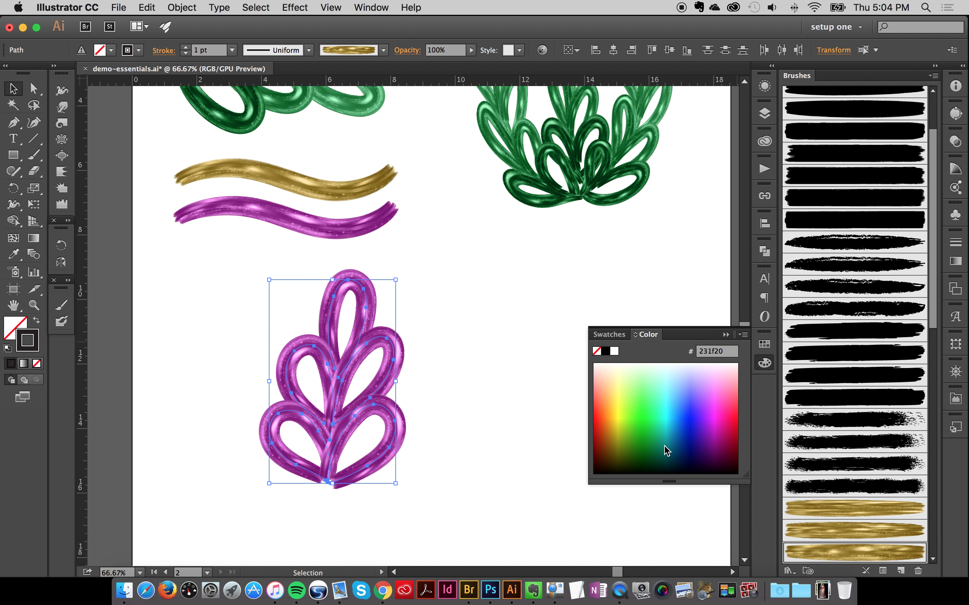
click(764, 363)
Step: Give the sprig's first stroke a teal-green swatch in the Appearance panel
click(763, 88)
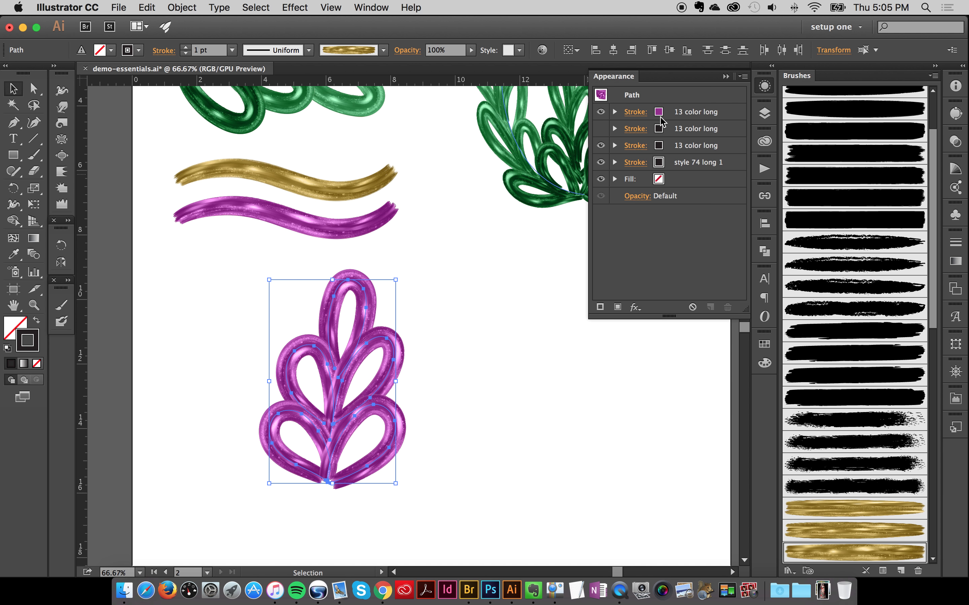
click(706, 114)
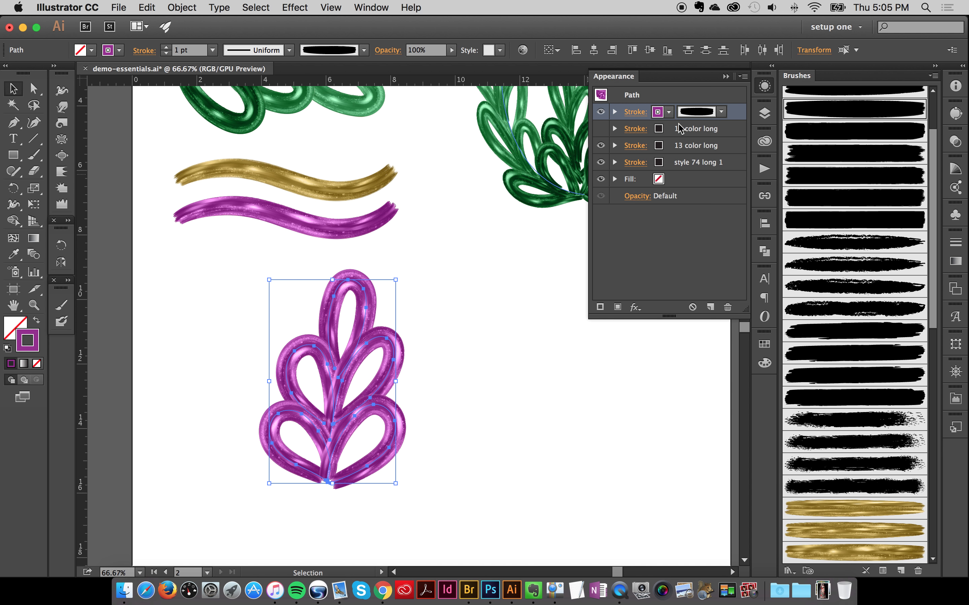
click(658, 112)
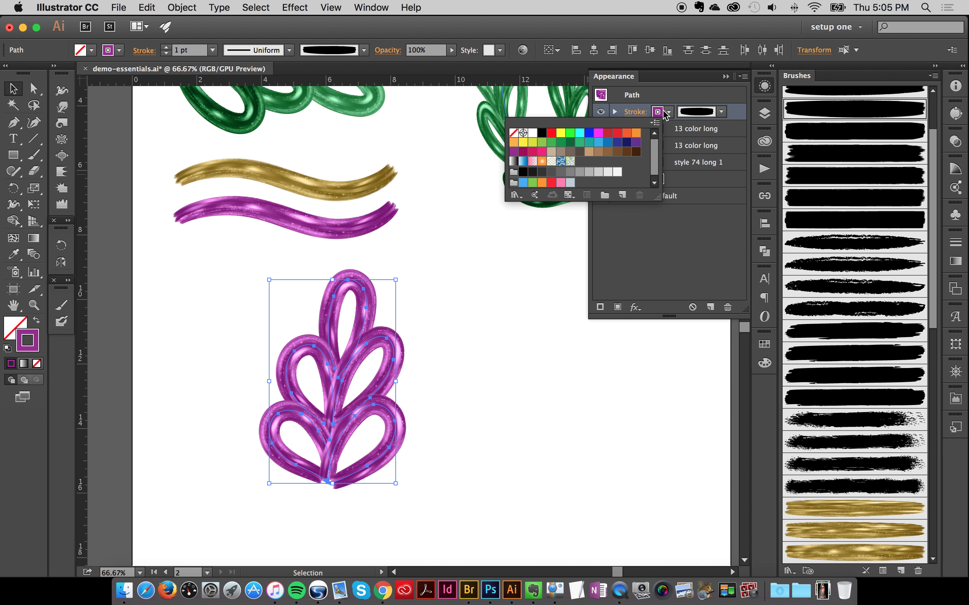
click(579, 142)
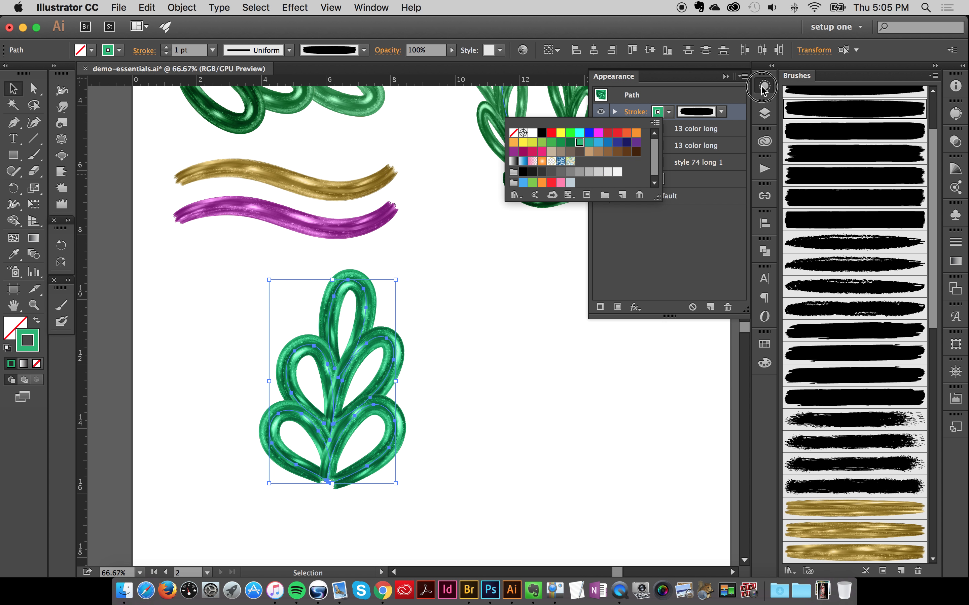
Step: Refine that stroke colour to dark green 006214 using the Color spectrum
click(764, 363)
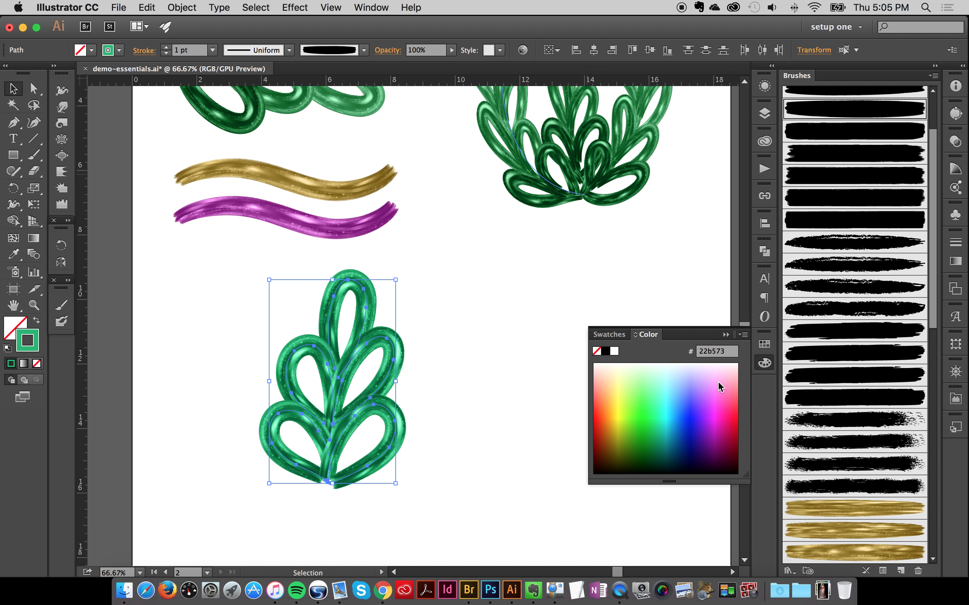
click(652, 451)
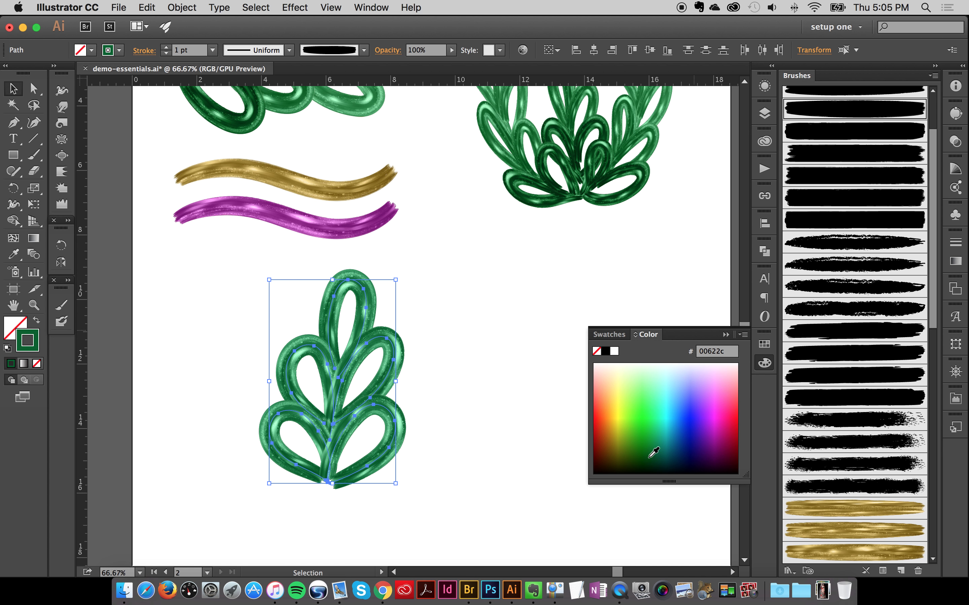
click(661, 445)
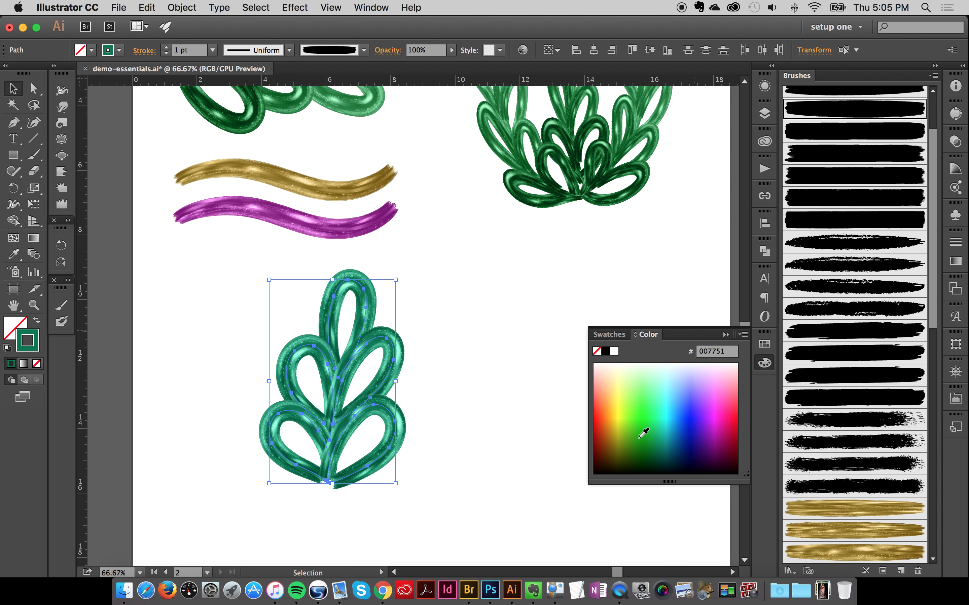
click(656, 435)
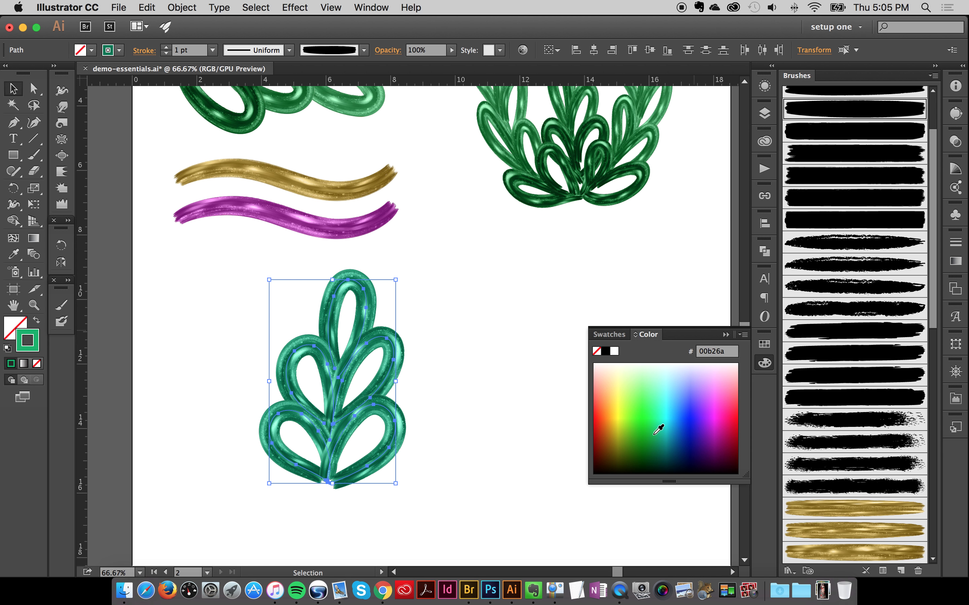
click(655, 435)
click(650, 445)
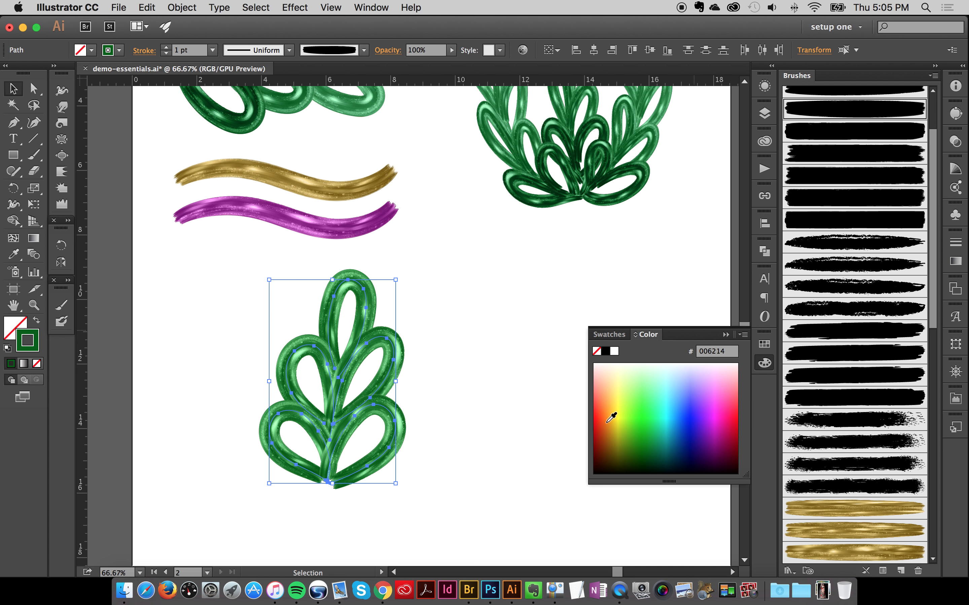
click(765, 363)
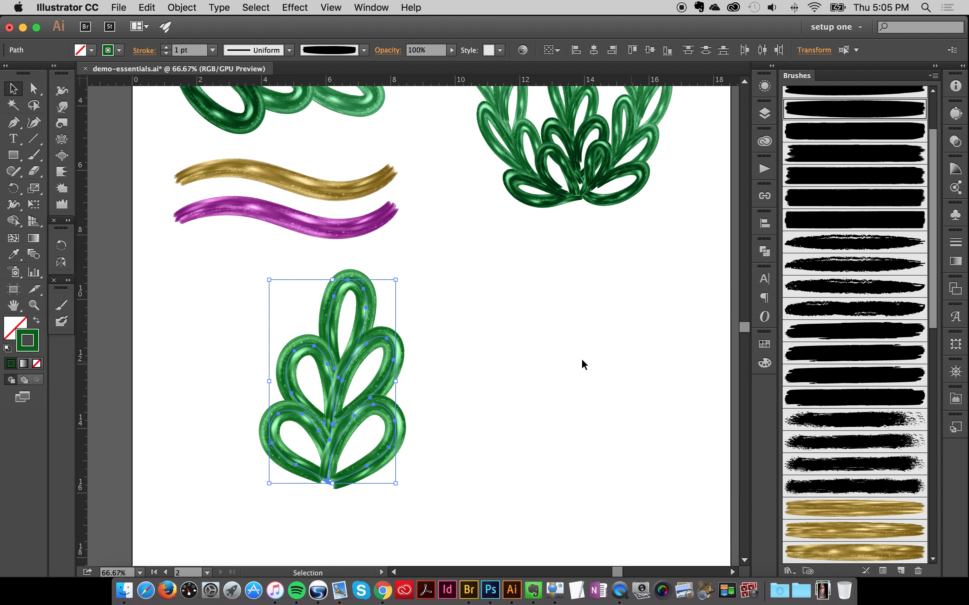
click(522, 324)
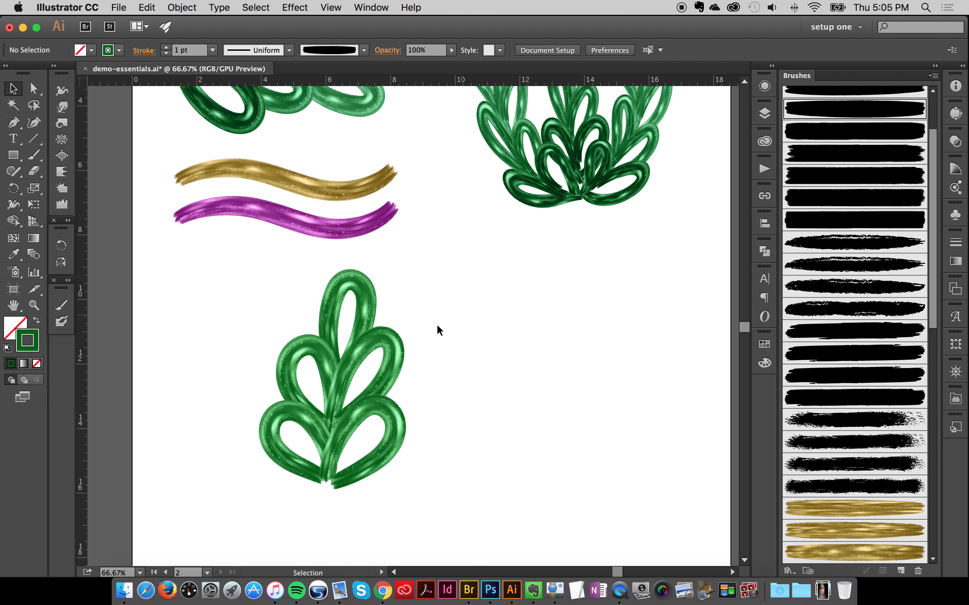
click(271, 437)
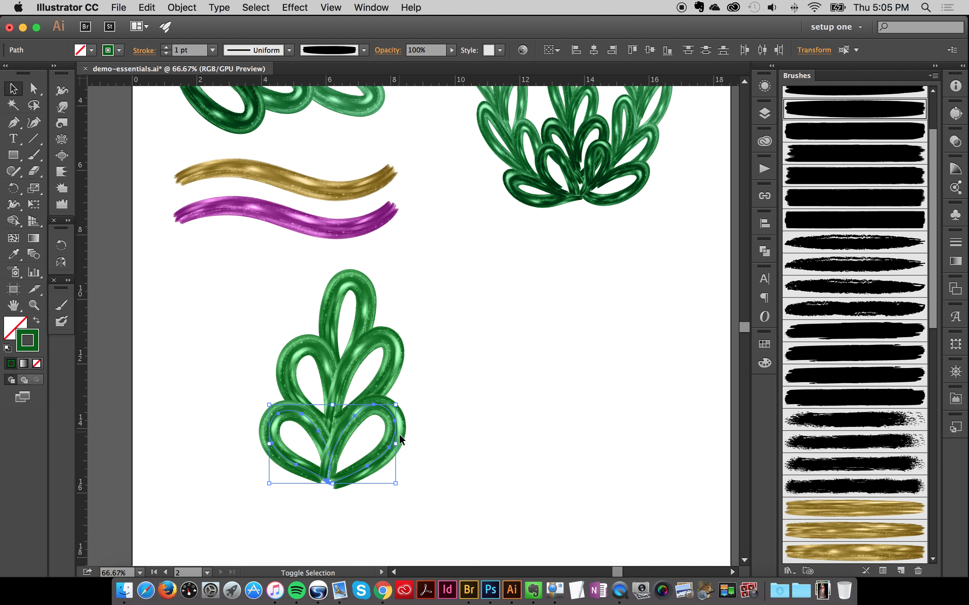
Step: Show the lower leaves' second Soft Light stroke and set its opacity to 86%
click(762, 89)
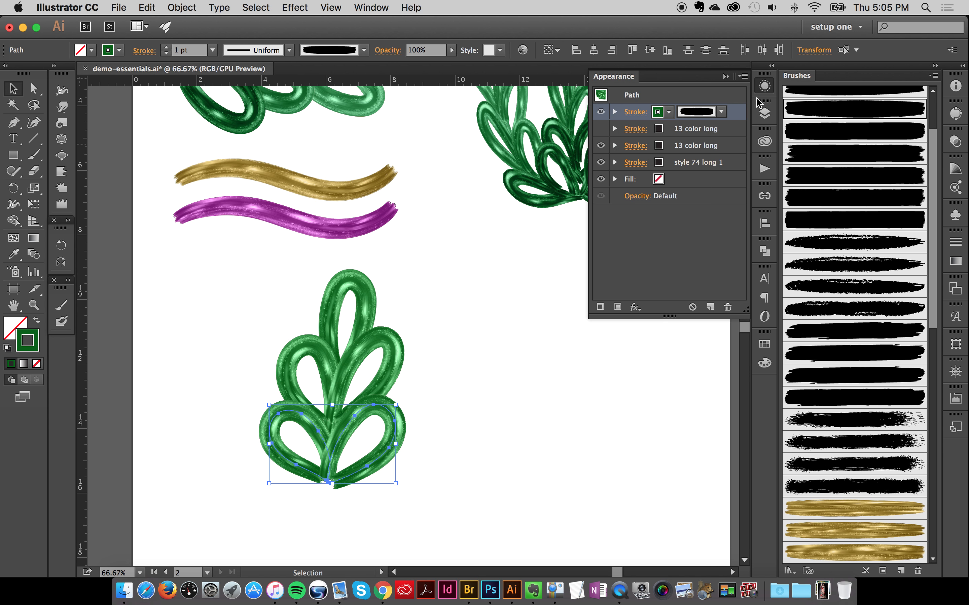
click(600, 129)
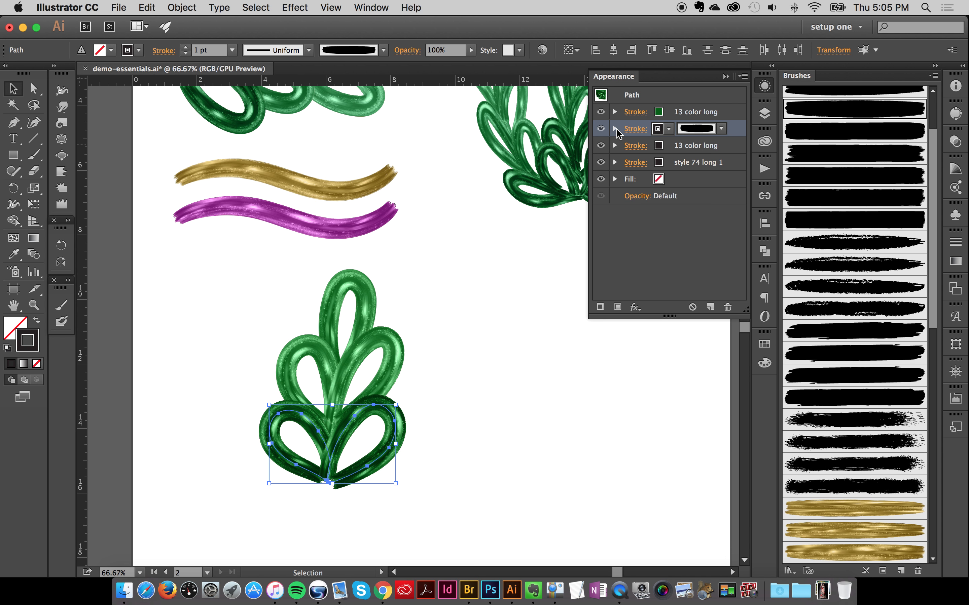
click(615, 129)
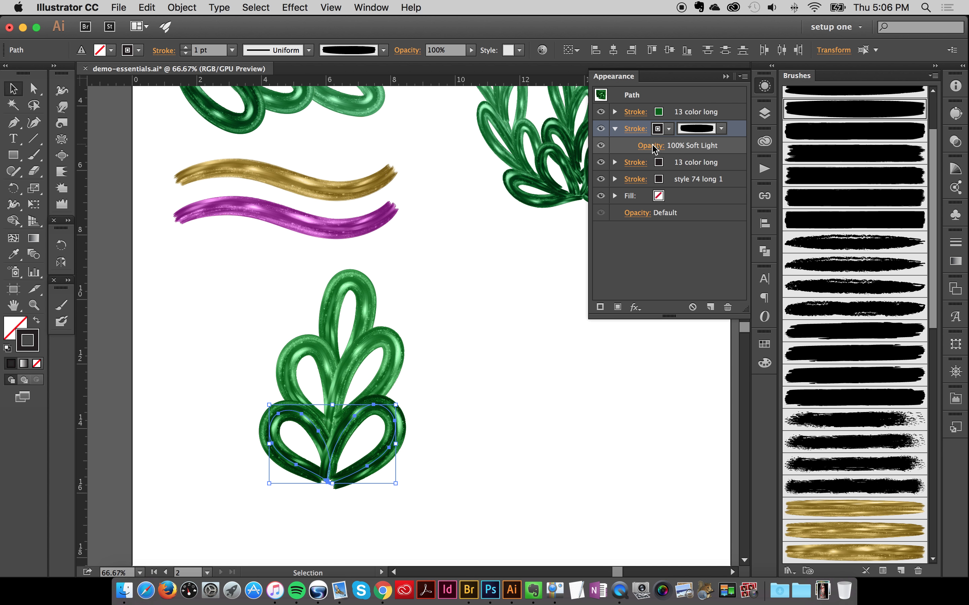
click(653, 147)
click(653, 171)
drag(648, 184, 642, 185)
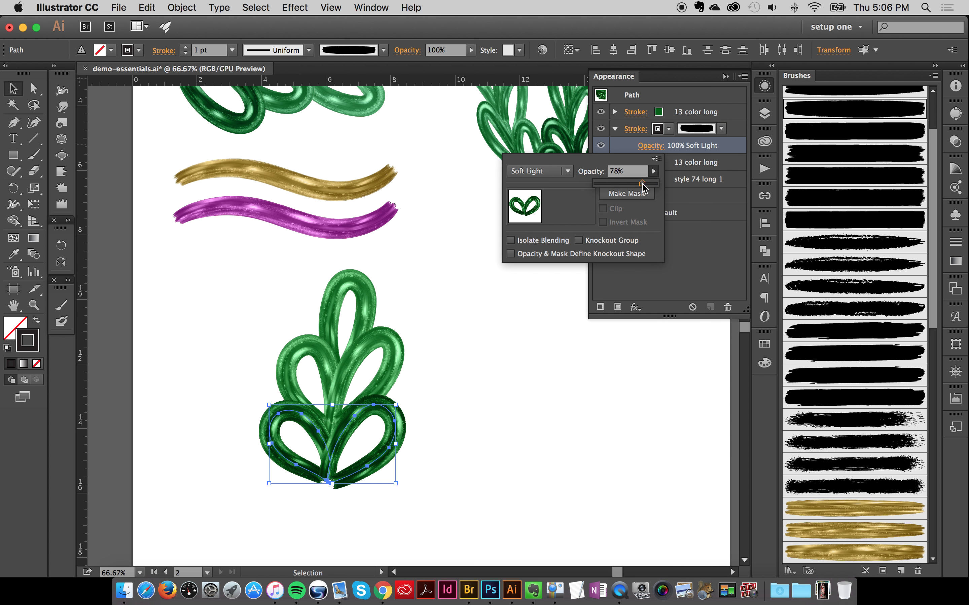
click(648, 187)
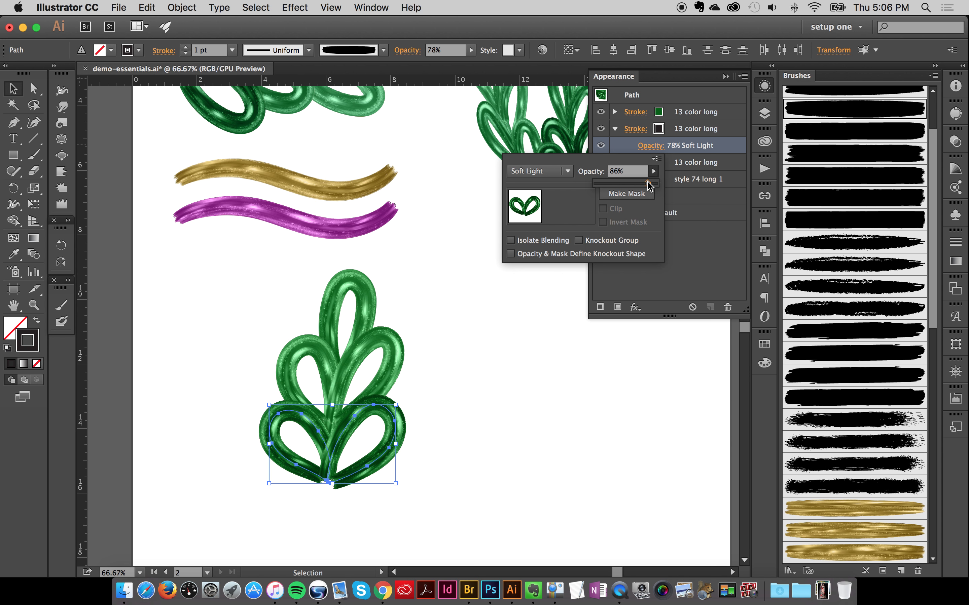
click(711, 138)
key(Return)
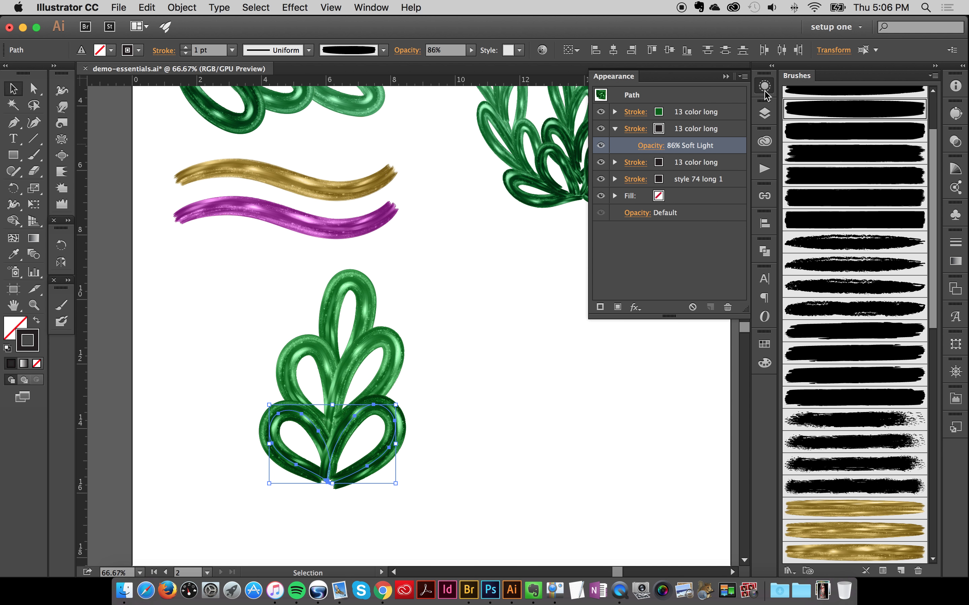
click(764, 86)
click(488, 297)
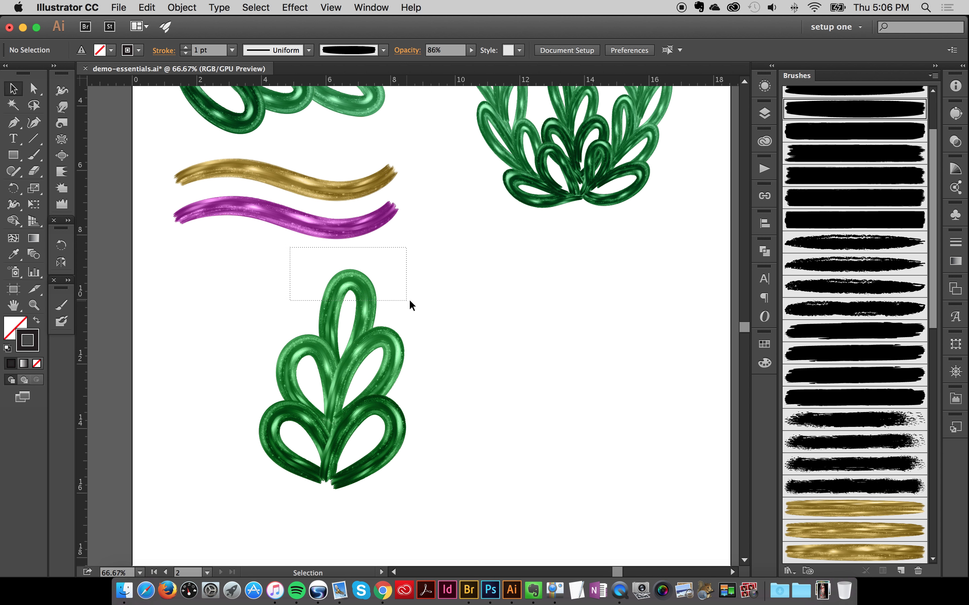
drag(410, 301, 411, 302)
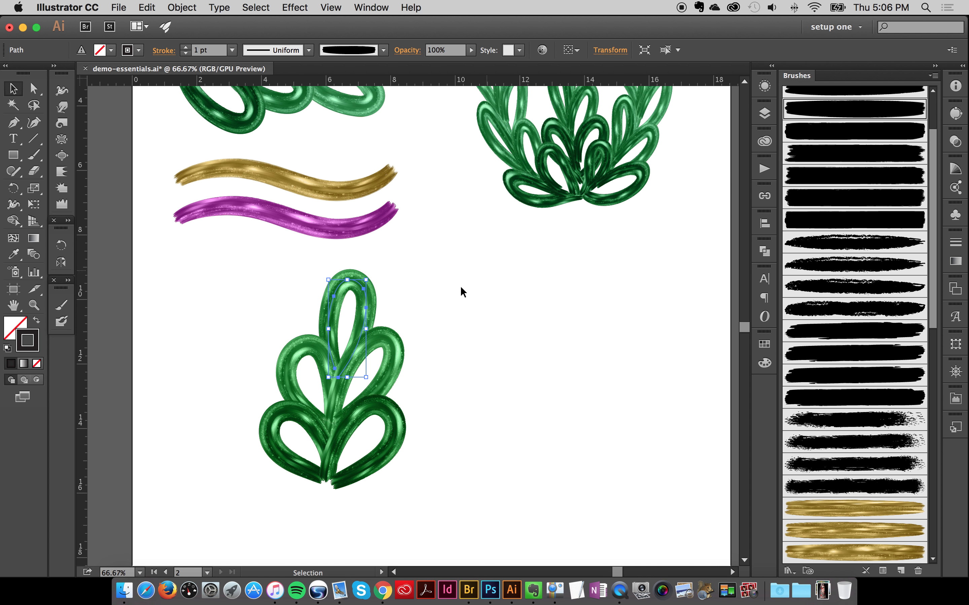
Step: Hide the top leaf path's third stroke so its loop shows lighter green
drag(277, 265, 426, 299)
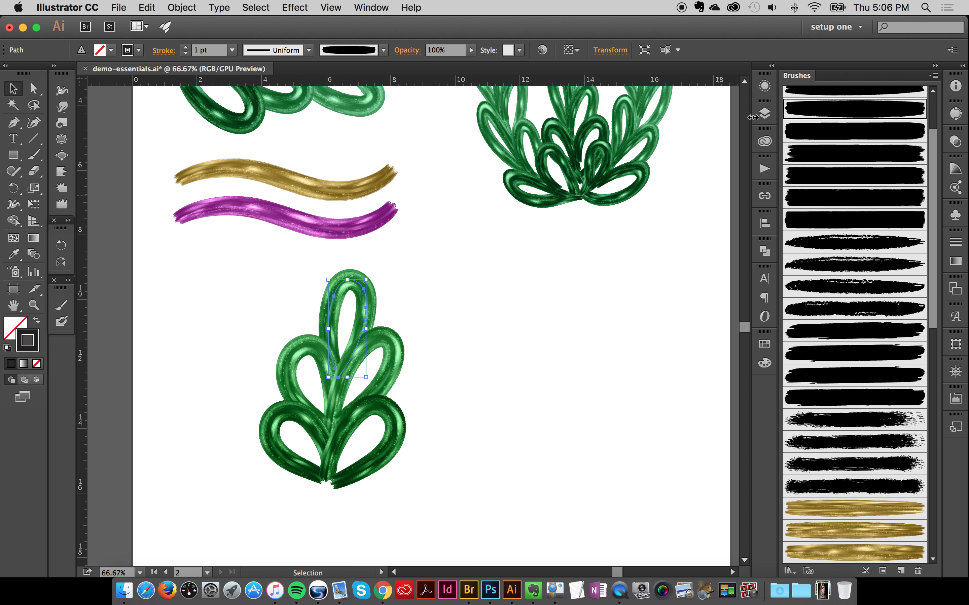
click(764, 86)
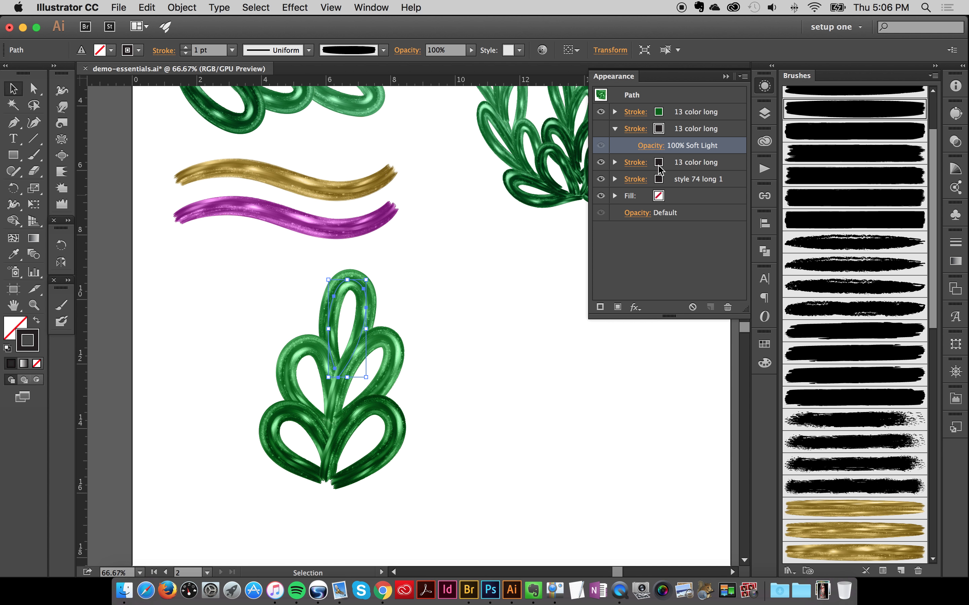
click(600, 163)
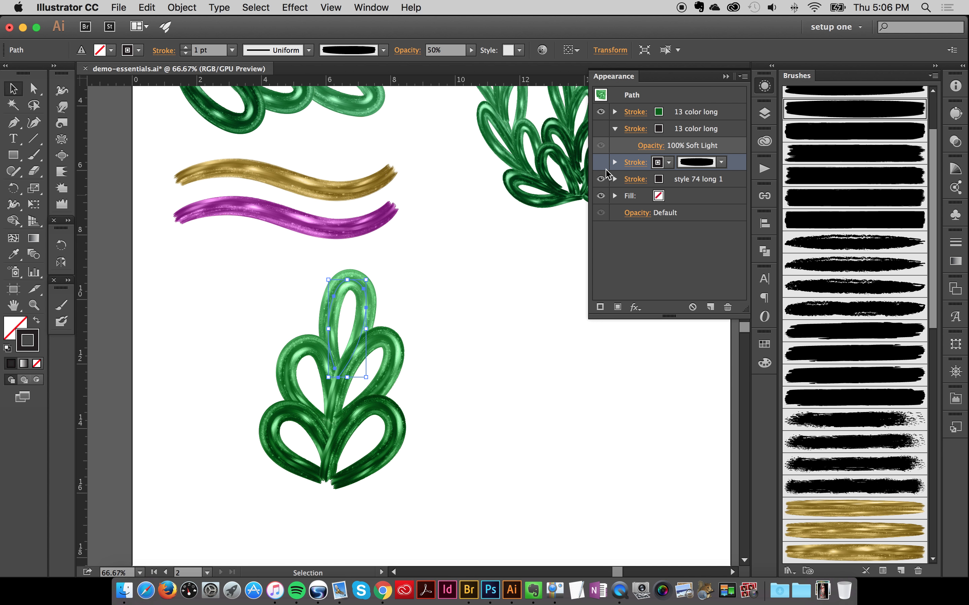
click(463, 351)
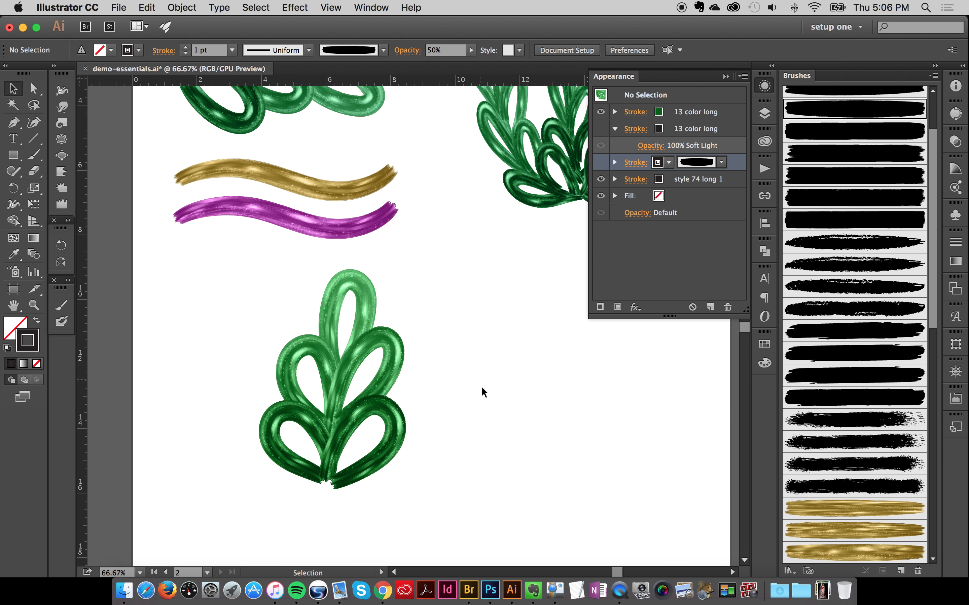
click(764, 86)
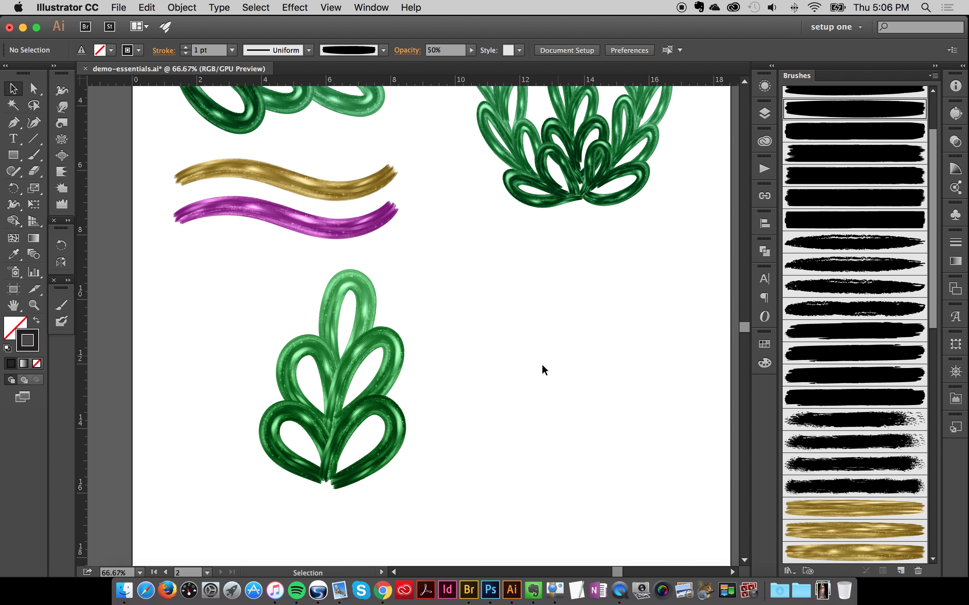
mouse_move(744, 329)
mouse_down()
mouse_move(741, 320)
mouse_move(740, 333)
mouse_up()
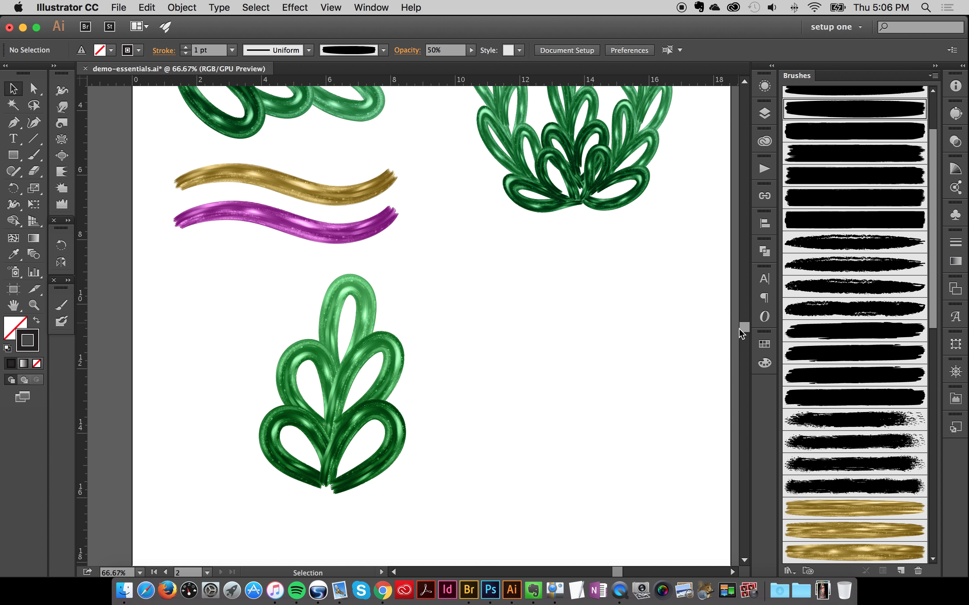
drag(236, 303, 444, 497)
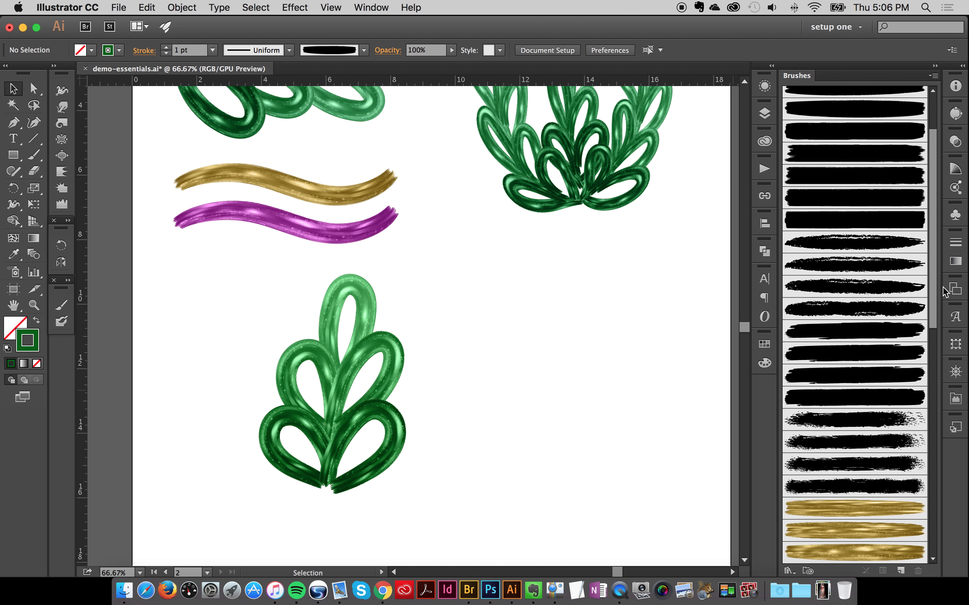
drag(933, 292, 920, 496)
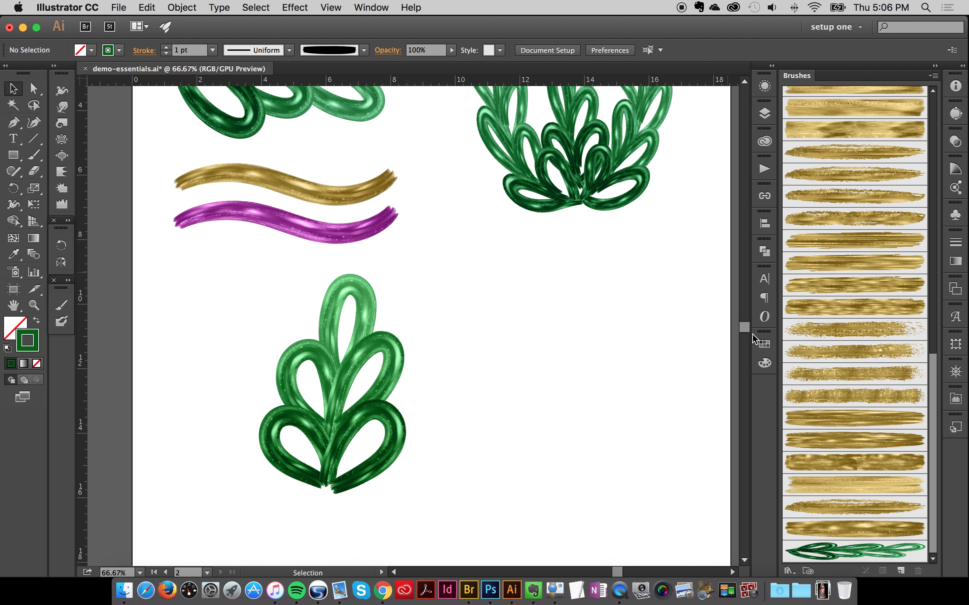
Step: Save the green sprig as a new Art Brush with Direction pointing upward
drag(743, 327, 744, 325)
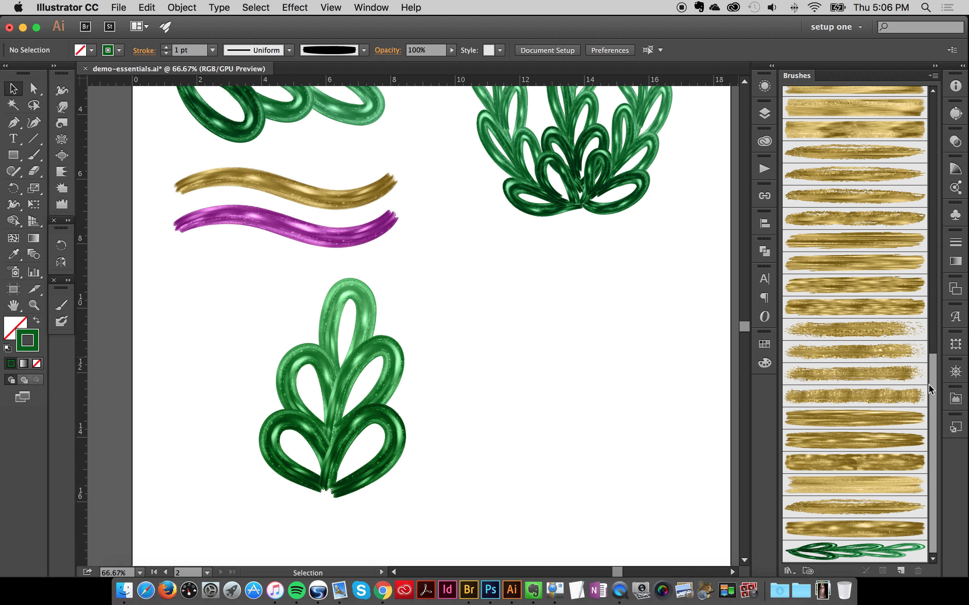
scroll(845, 405, down, 1)
mouse_move(173, 277)
mouse_down()
mouse_move(499, 525)
mouse_move(562, 515)
mouse_up()
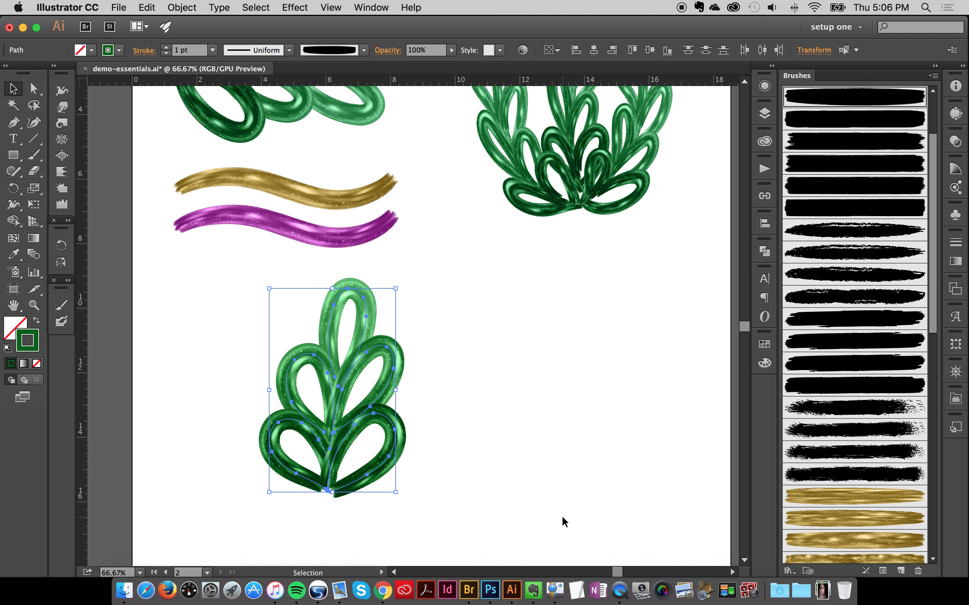
drag(167, 279, 515, 524)
mouse_move(387, 385)
mouse_down()
mouse_move(491, 424)
mouse_move(812, 431)
mouse_up()
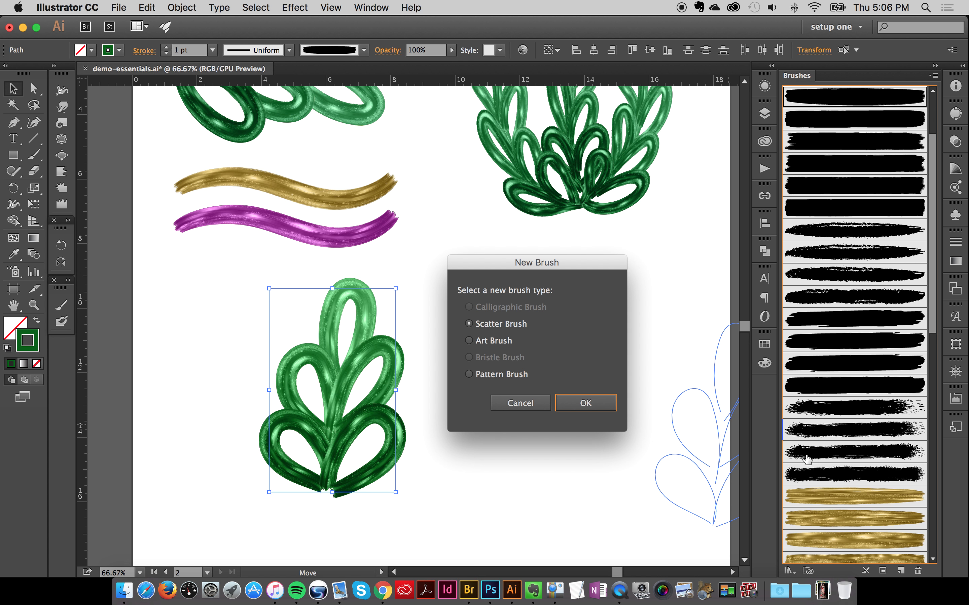
click(493, 343)
click(576, 403)
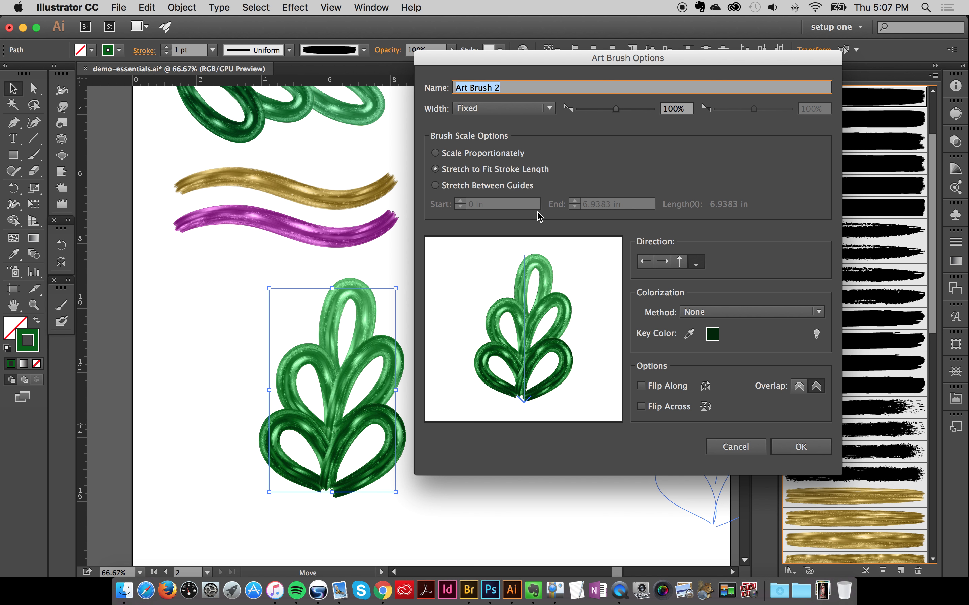
click(663, 262)
click(678, 263)
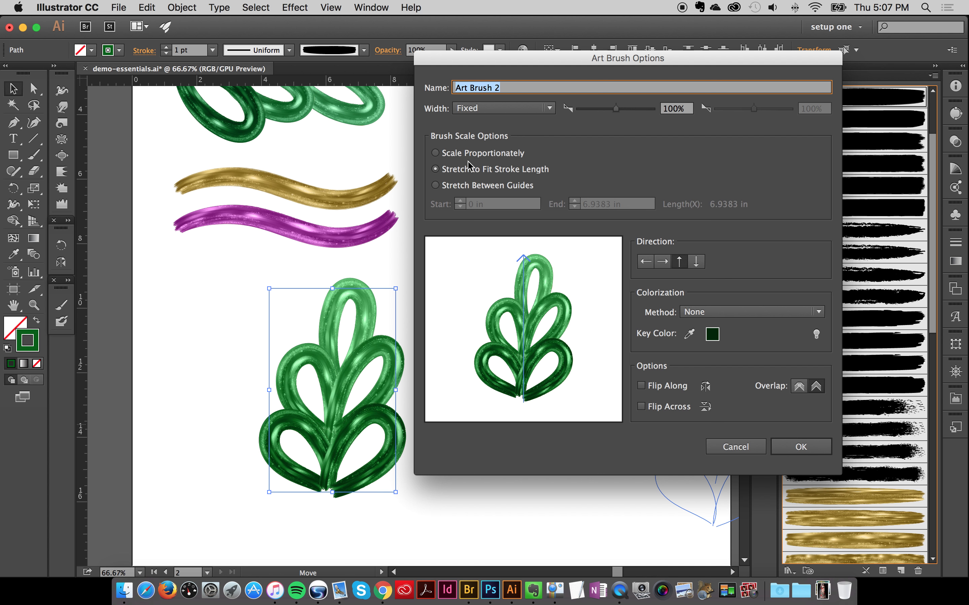
click(796, 447)
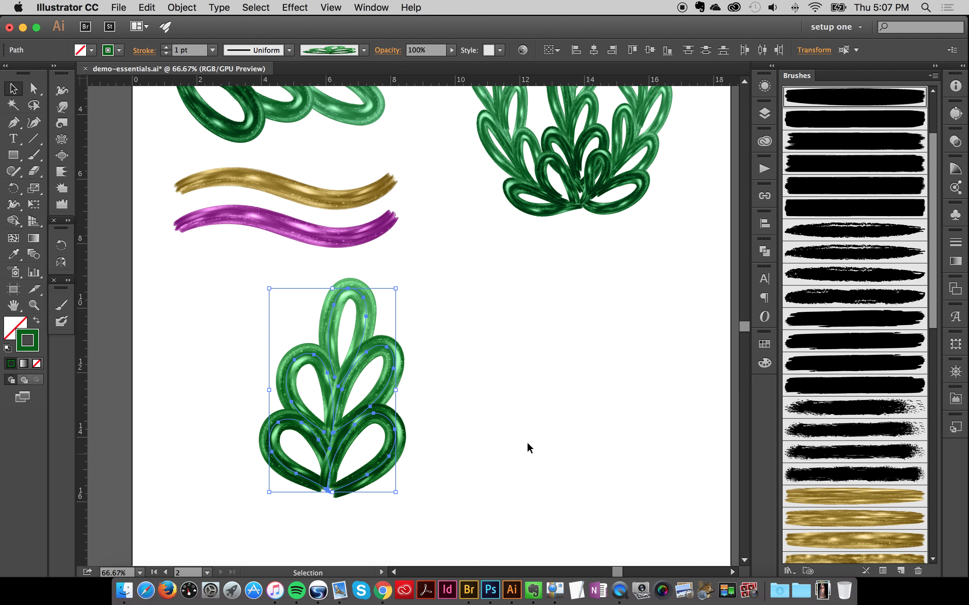
click(568, 500)
Step: Paint and undo test strokes with each green leaf brush
drag(616, 572, 630, 545)
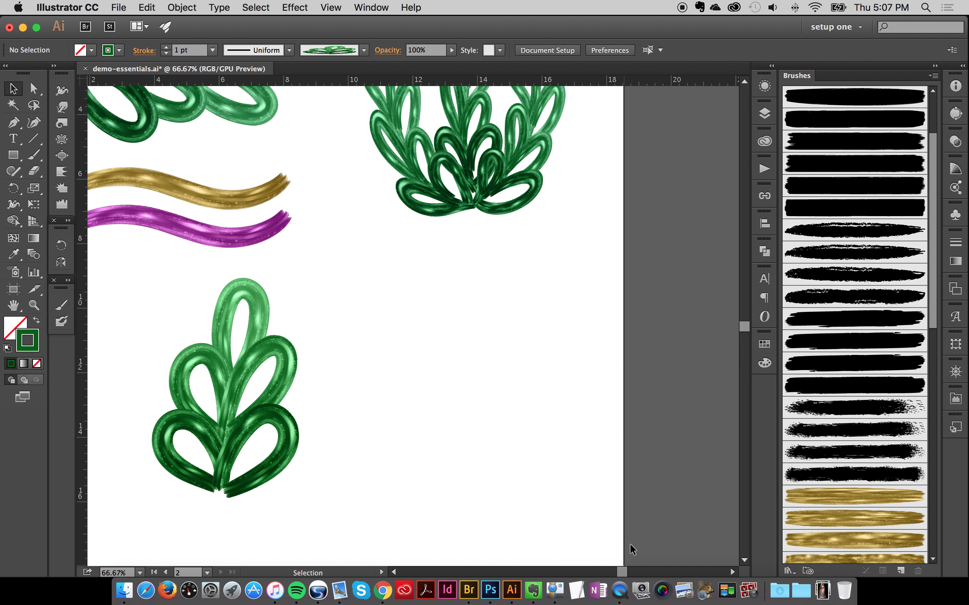
scroll(919, 472, down, 12)
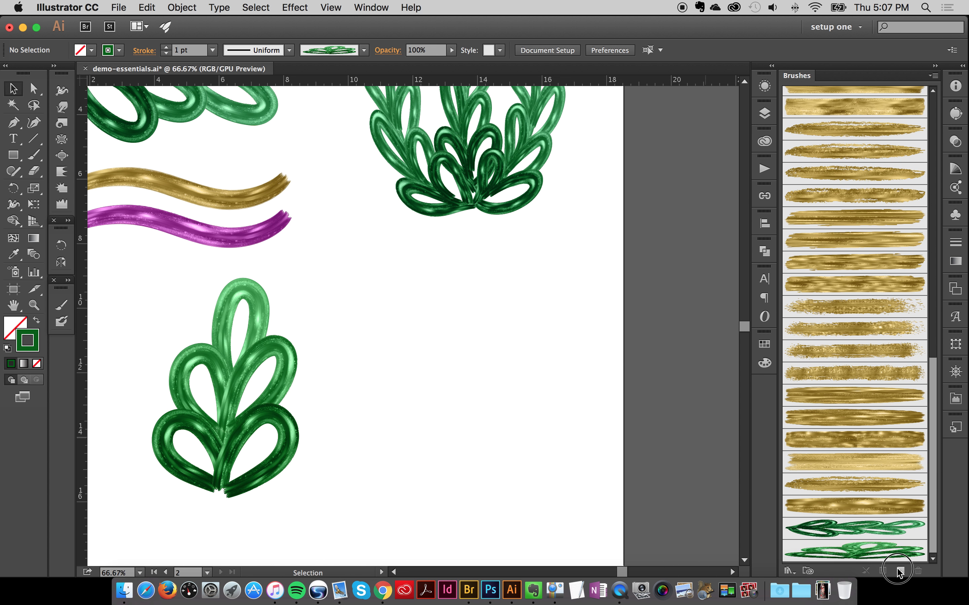
click(832, 552)
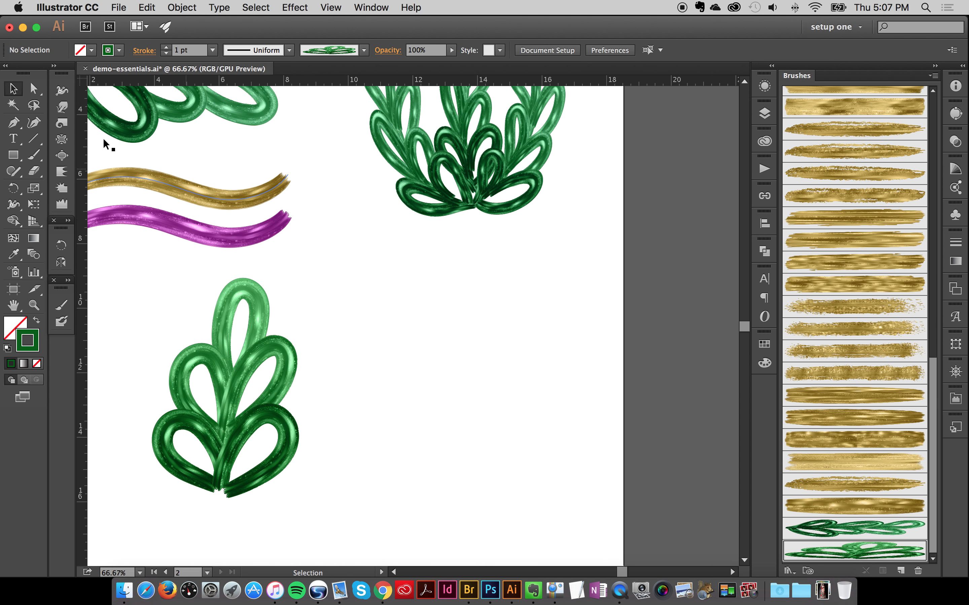
click(36, 156)
click(36, 157)
mouse_move(449, 484)
mouse_down()
mouse_move(463, 456)
mouse_move(475, 274)
mouse_move(496, 263)
mouse_up()
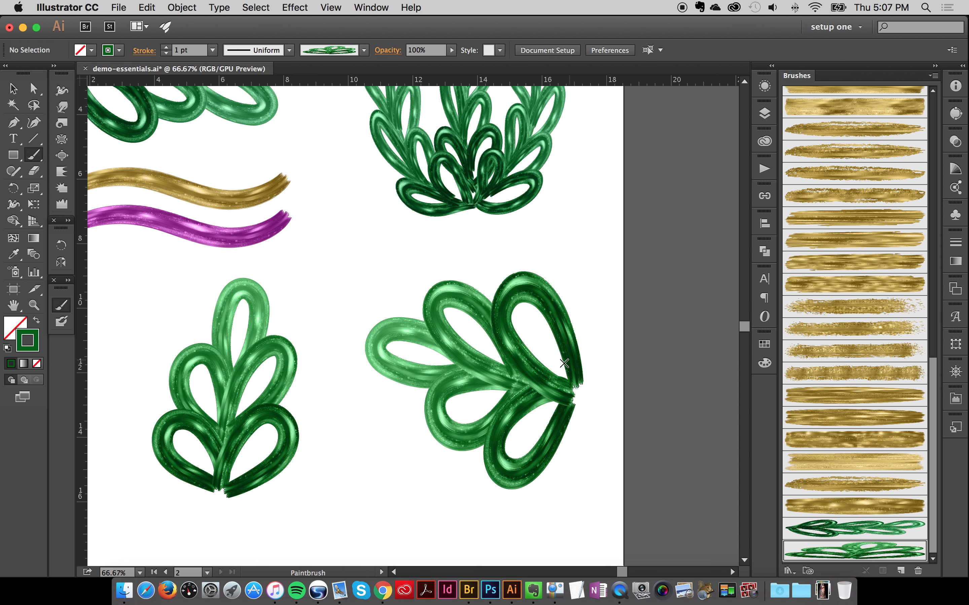
key(super+z)
click(851, 530)
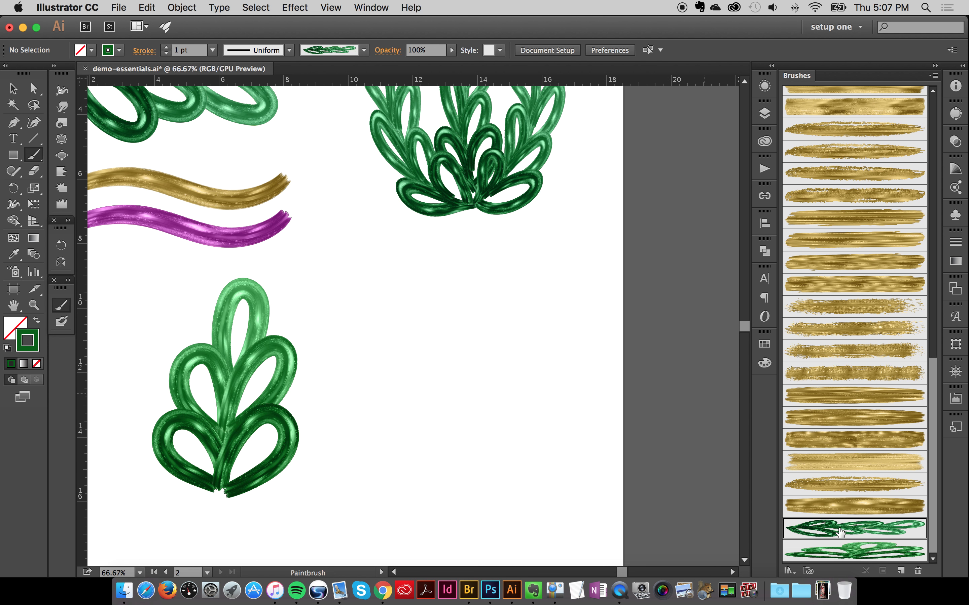
mouse_move(448, 500)
mouse_down()
mouse_move(473, 320)
mouse_move(468, 280)
mouse_up()
key(super+z)
Step: Change the leaf art brush's Direction to left and paint a trial sprig stroke
double_click(817, 556)
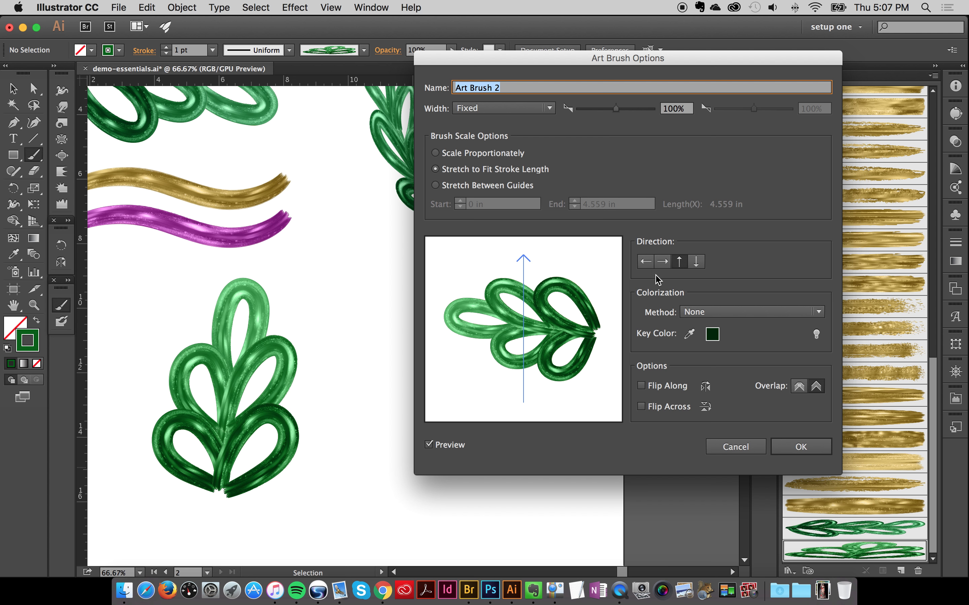
click(645, 262)
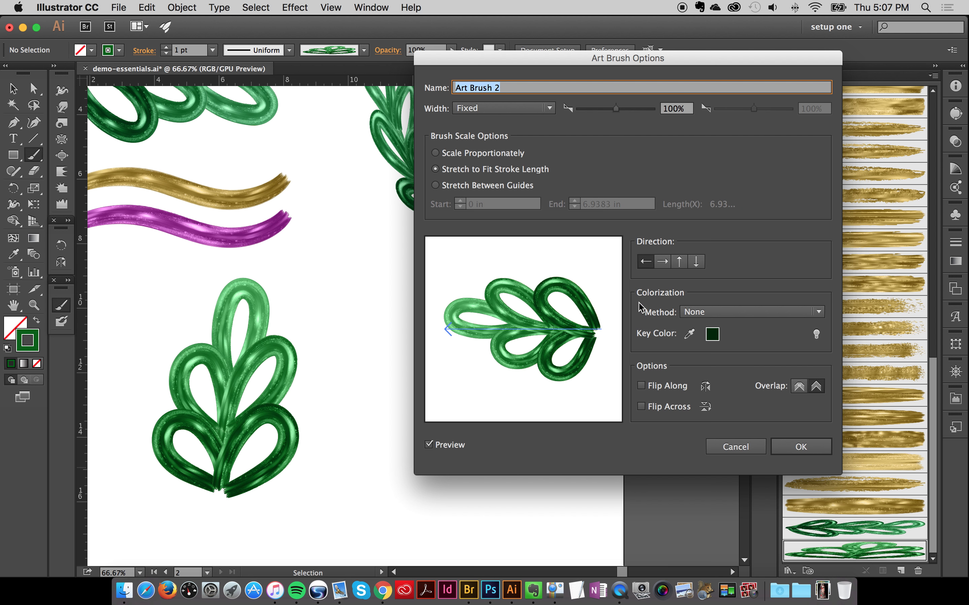
click(789, 448)
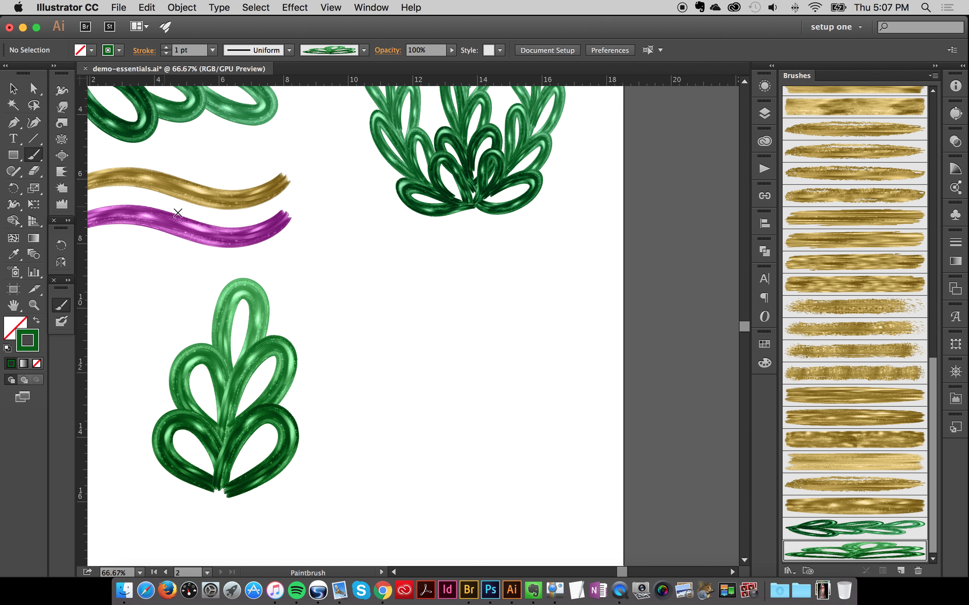
mouse_move(464, 518)
mouse_down()
mouse_move(483, 306)
mouse_move(504, 278)
mouse_up()
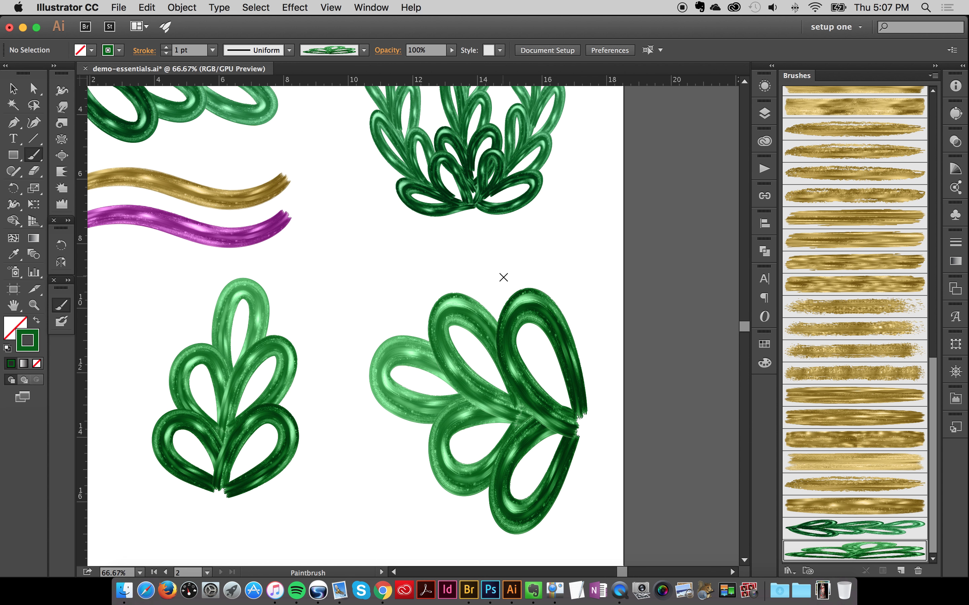
Step: Undo the trial stroke and delete the old leaf art brush
key(super+z)
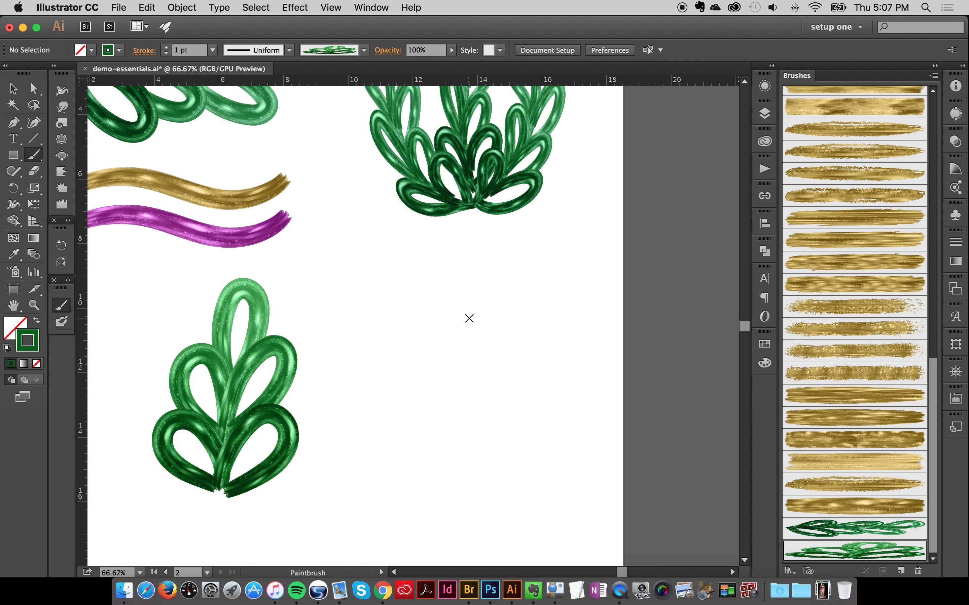
click(13, 88)
click(489, 339)
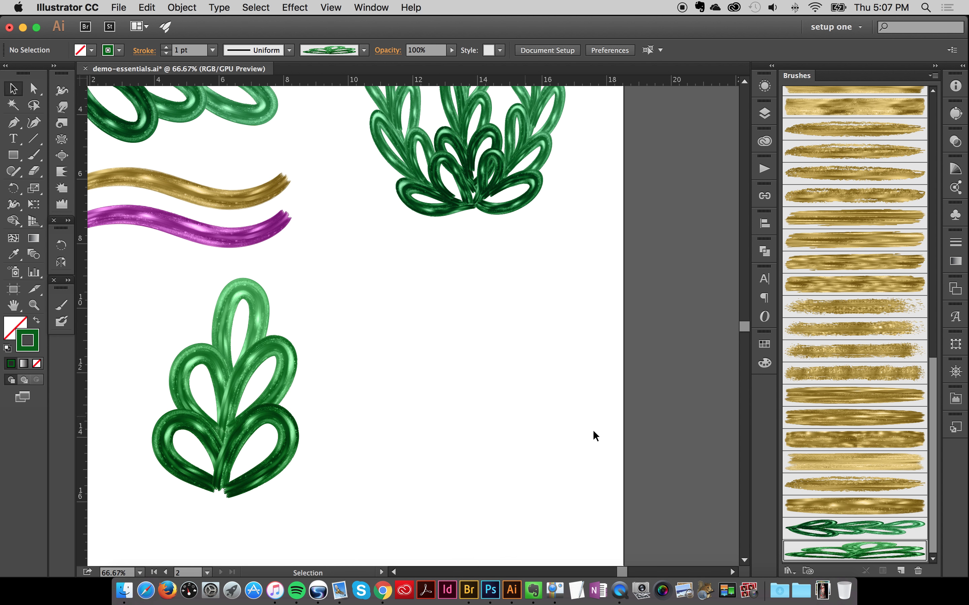
drag(934, 462, 924, 499)
click(917, 571)
click(532, 321)
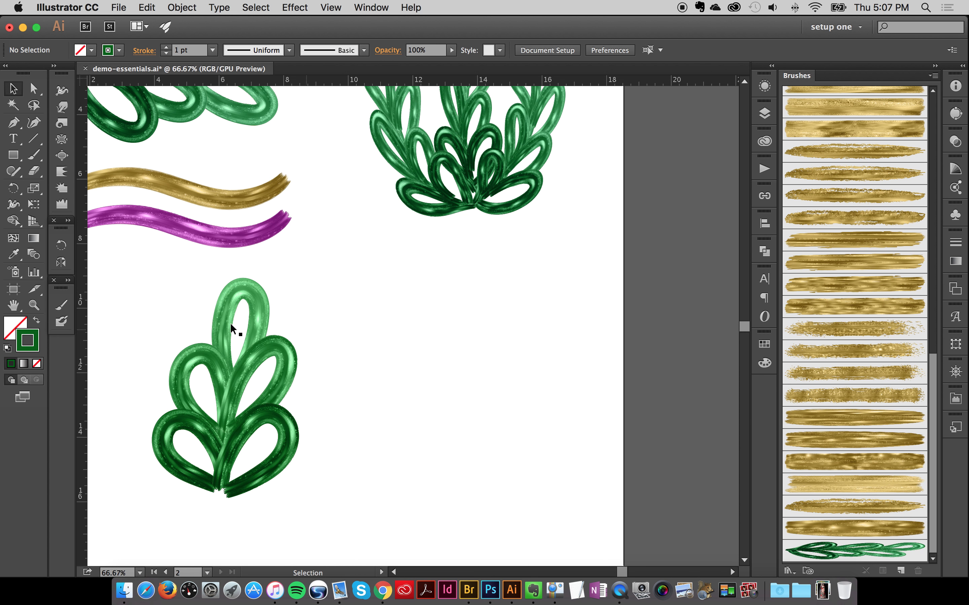
Step: Rotate the leaf sprig -90° and save it as a new Art Brush
drag(134, 286, 383, 502)
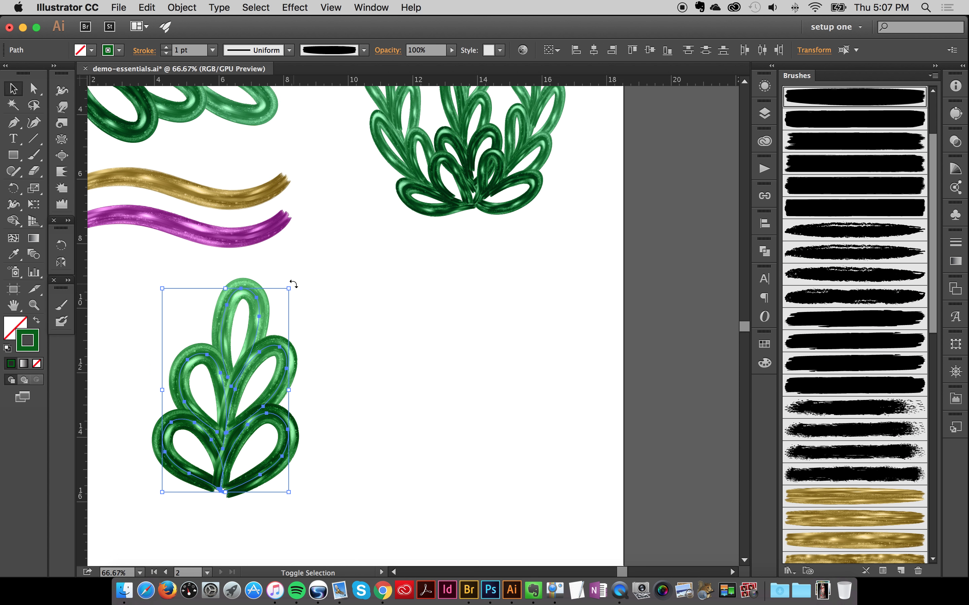
drag(293, 285, 494, 470)
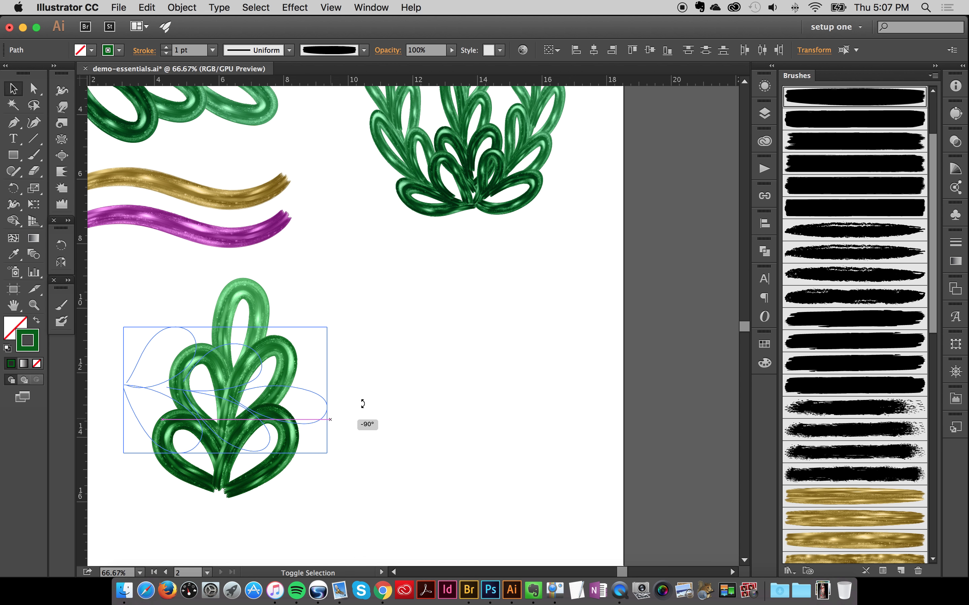
drag(362, 404, 362, 404)
mouse_move(309, 389)
mouse_down()
mouse_move(685, 486)
mouse_move(828, 512)
mouse_up()
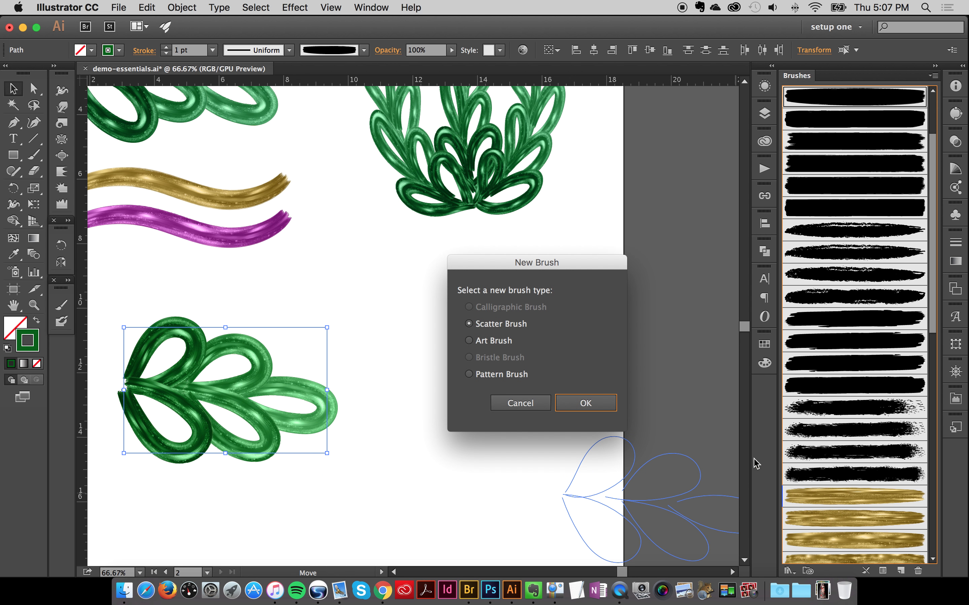
click(494, 341)
click(576, 404)
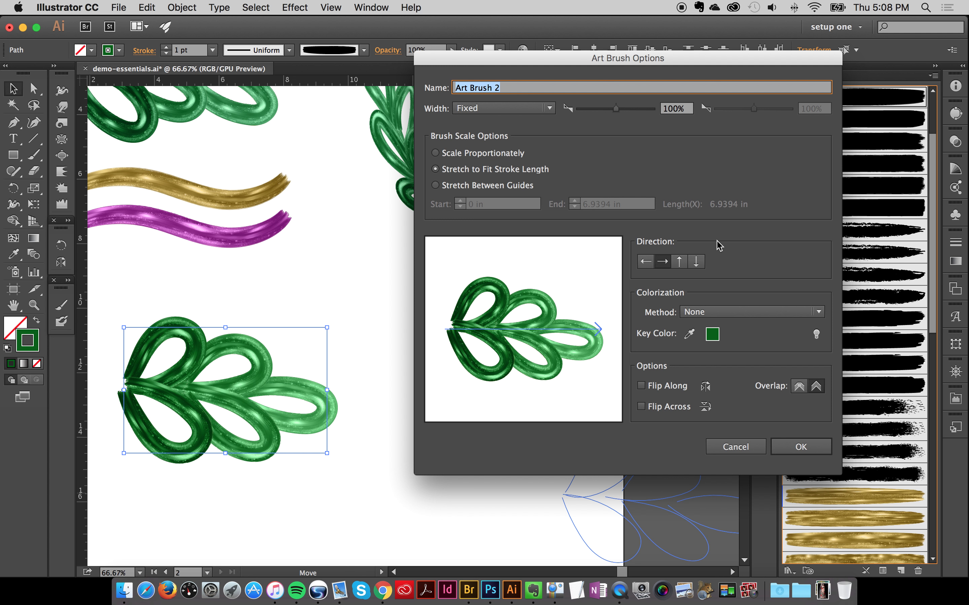
click(801, 446)
Step: Paint an upright leaf sprig with the new leaf brush right of the sideways leaf
click(481, 356)
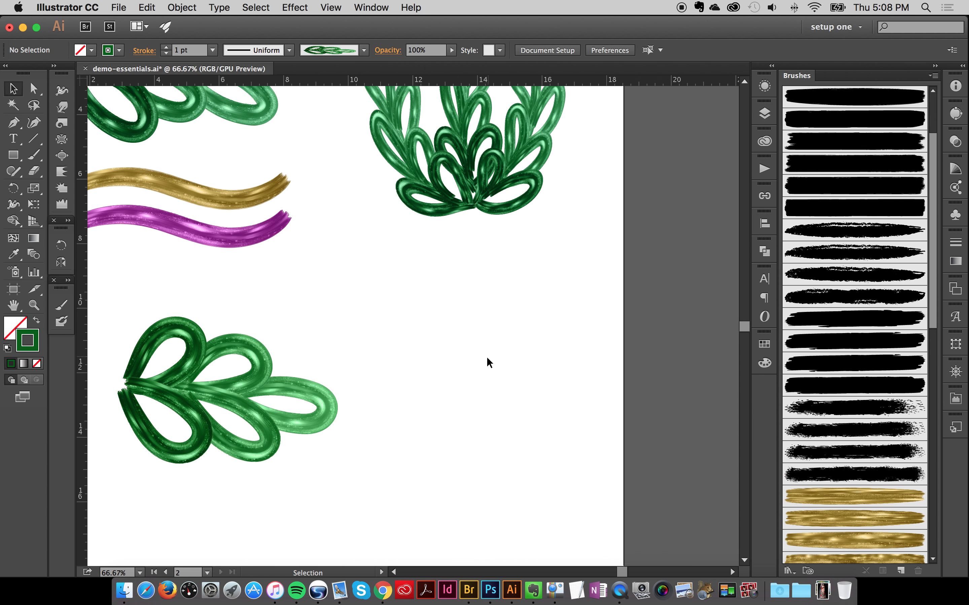
key(b)
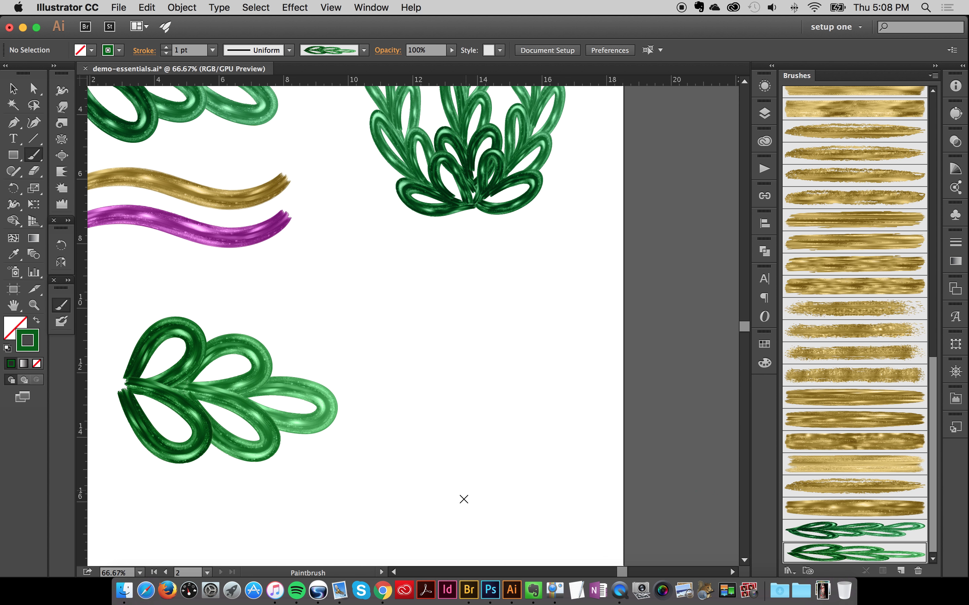
mouse_move(463, 499)
mouse_down()
mouse_move(526, 406)
mouse_move(557, 302)
mouse_up()
key(v)
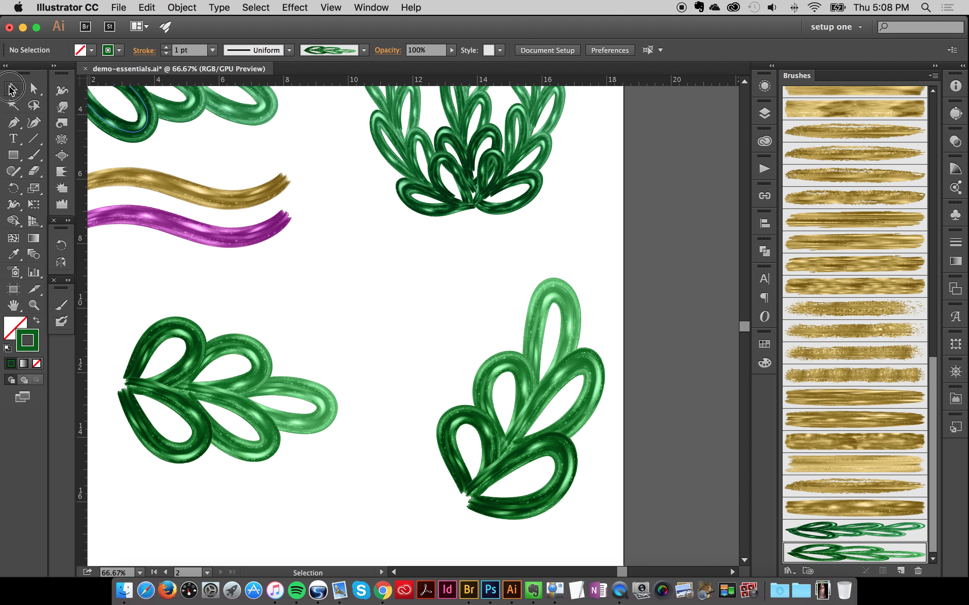
Step: Move the sideways leaf with the Selection tool and marquee-select the artwork
drag(621, 576, 618, 576)
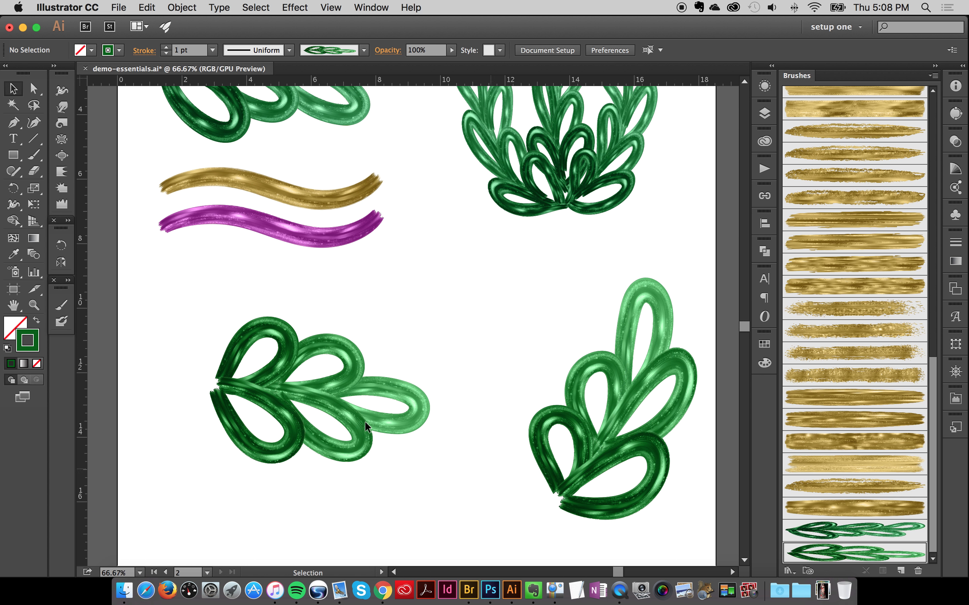
mouse_move(170, 305)
mouse_down()
mouse_move(241, 379)
mouse_move(414, 395)
mouse_move(347, 376)
mouse_move(422, 396)
mouse_move(437, 371)
mouse_up()
click(438, 371)
drag(614, 573, 624, 575)
drag(346, 307, 623, 535)
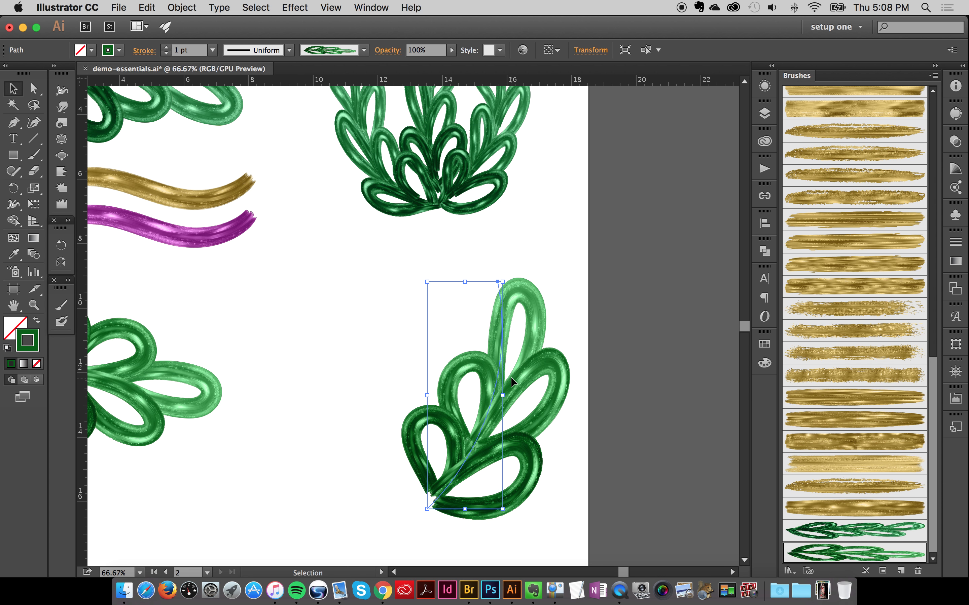
Step: Set the stroke weight to 0.5 pt and delete the old sideways leaf path
click(212, 50)
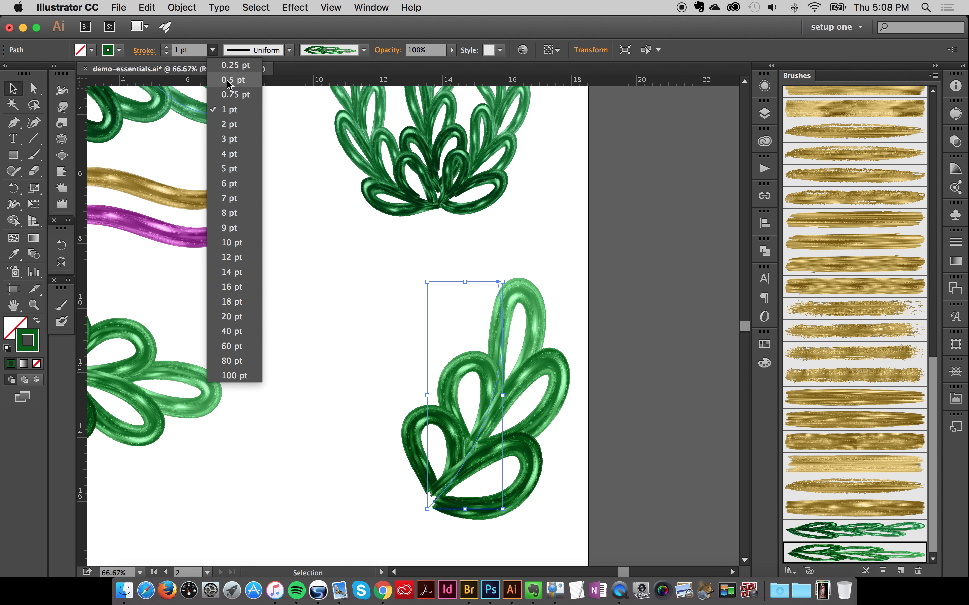
click(255, 86)
click(430, 377)
drag(339, 346, 540, 409)
key(Delete)
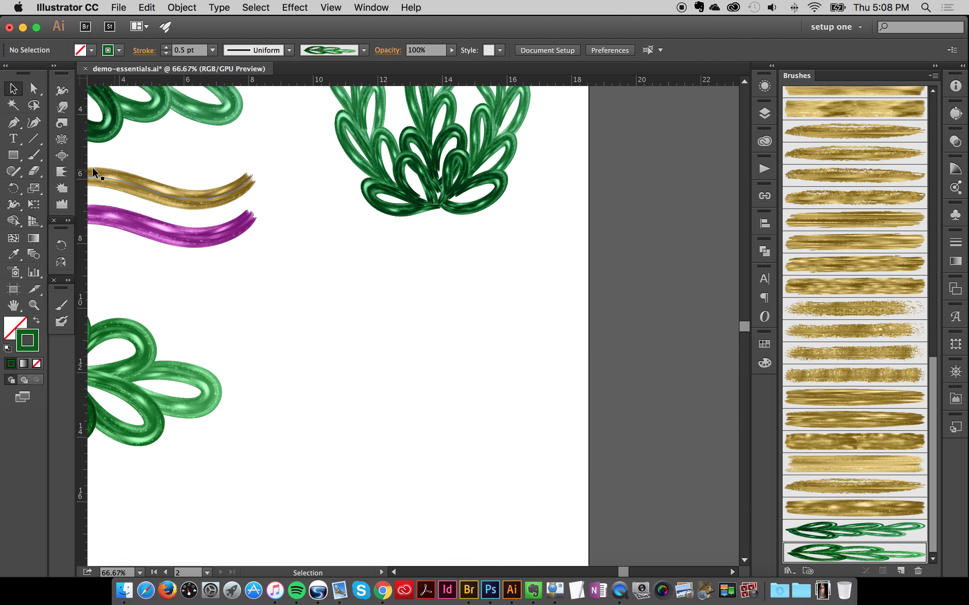
Step: Paint a trial sprig of three upward leaf strokes from a shared base
key(b)
mouse_move(442, 456)
mouse_down()
mouse_move(401, 397)
mouse_move(400, 315)
mouse_up()
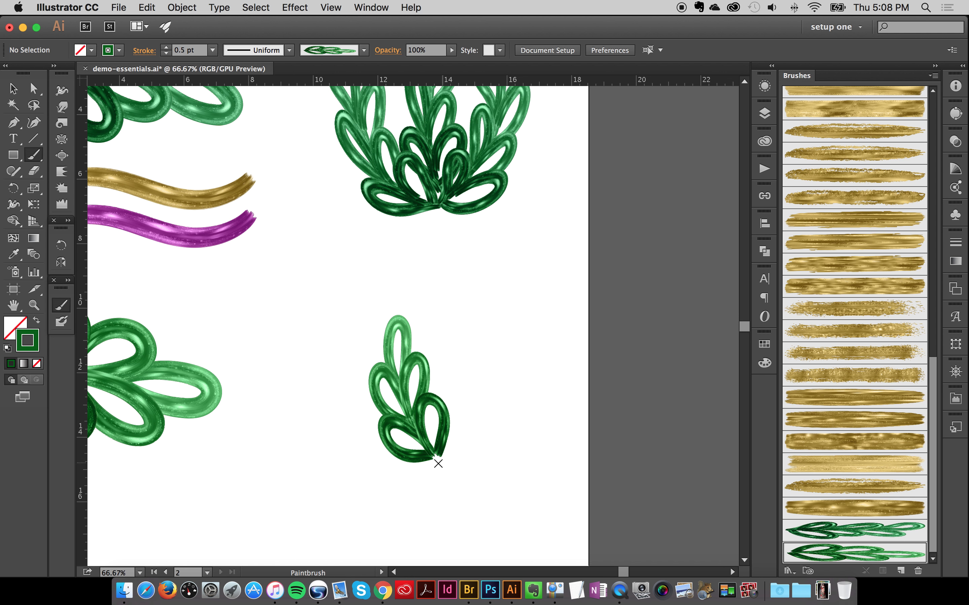
mouse_move(433, 459)
mouse_down()
mouse_move(504, 420)
mouse_move(525, 290)
mouse_move(556, 322)
mouse_up()
mouse_move(451, 421)
mouse_down()
mouse_move(453, 264)
mouse_move(453, 280)
mouse_up()
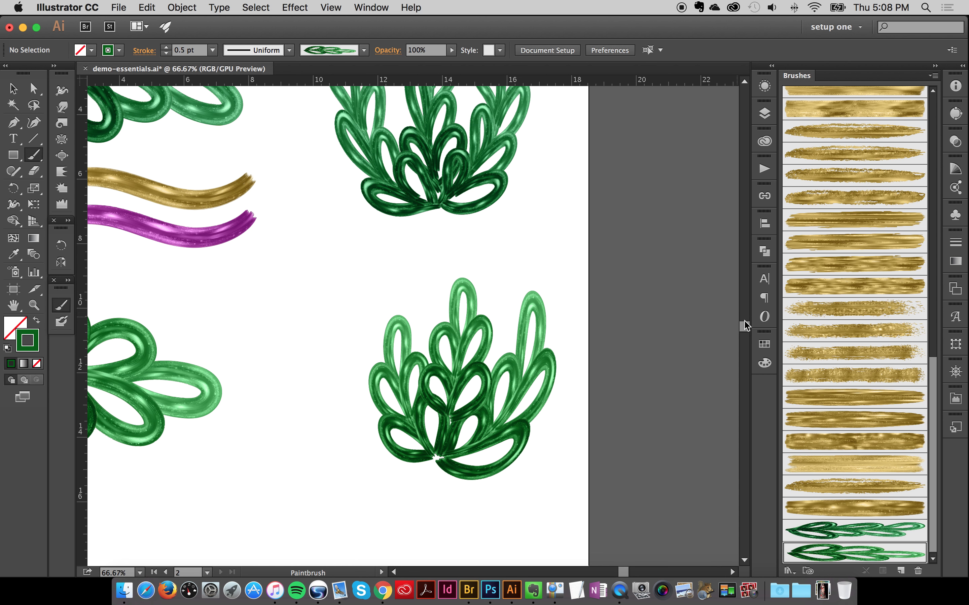
drag(744, 325, 742, 322)
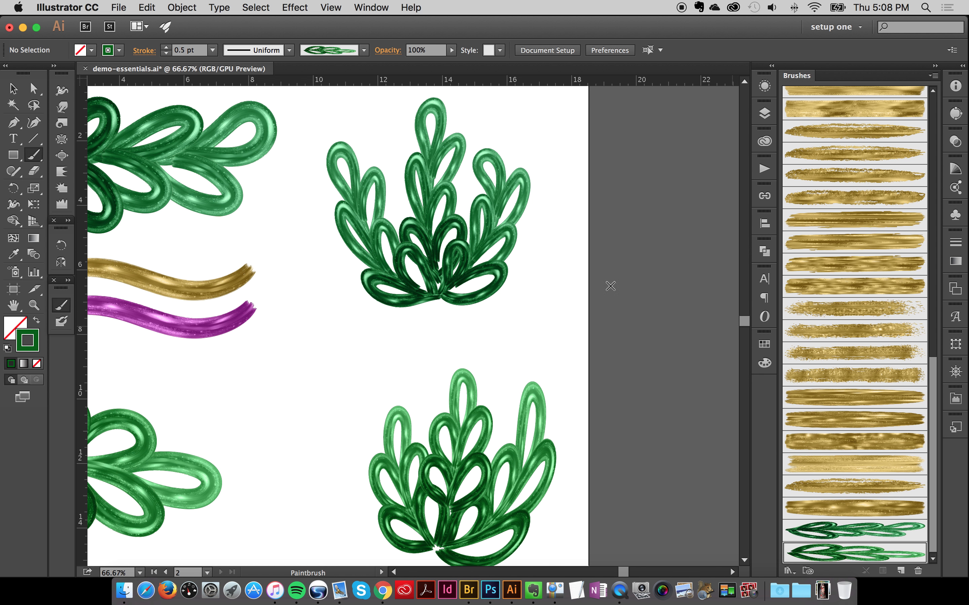
Step: Marquee-select the lower green leaf cluster and delete it
click(13, 88)
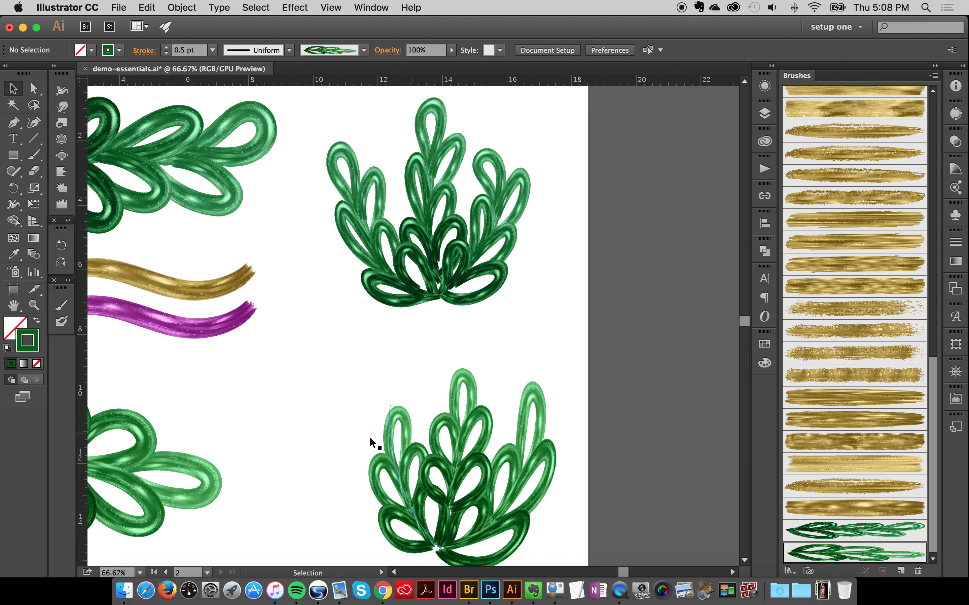
drag(745, 322, 745, 329)
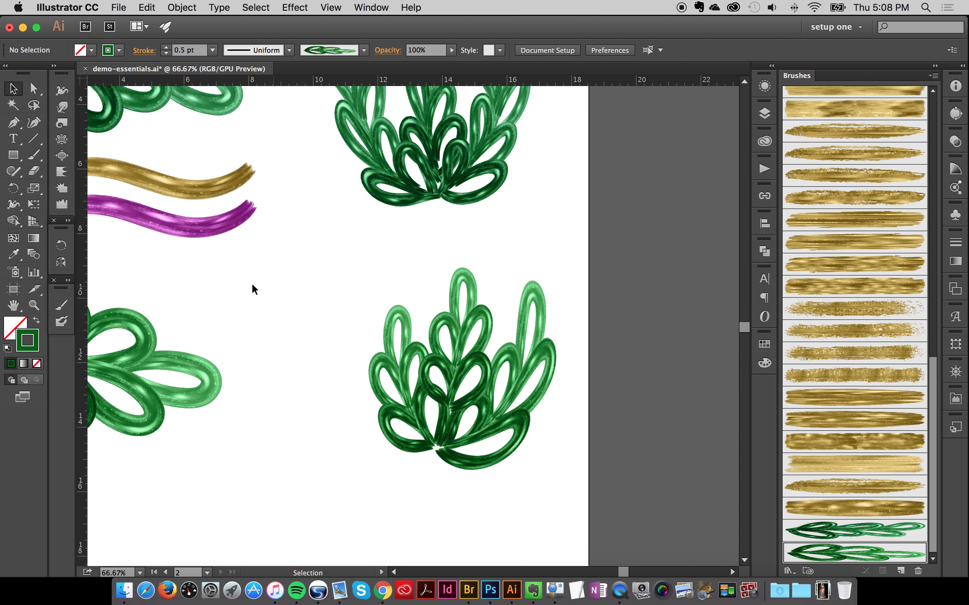
drag(642, 493, 636, 487)
click(673, 450)
drag(346, 309, 629, 462)
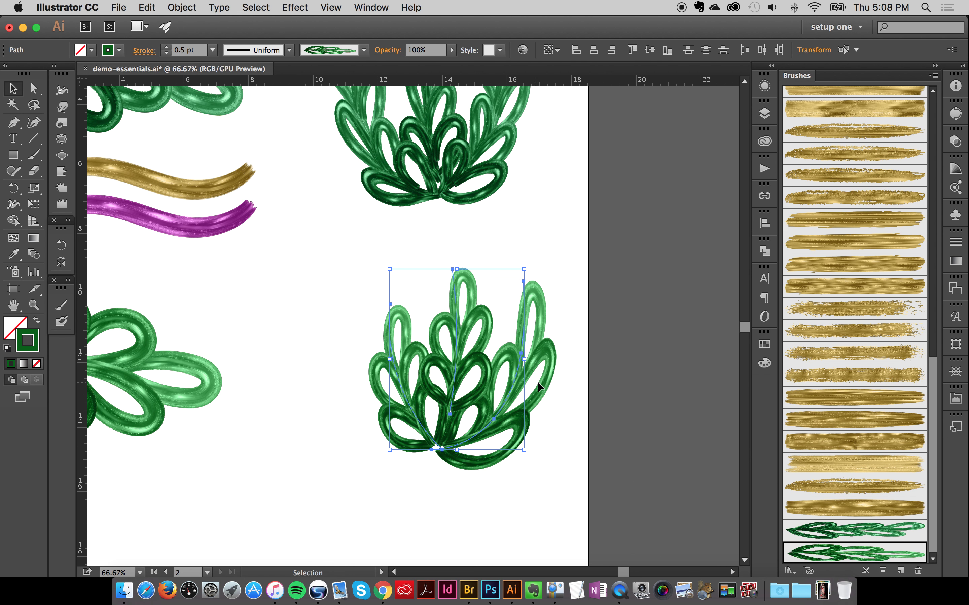
key(Delete)
click(33, 155)
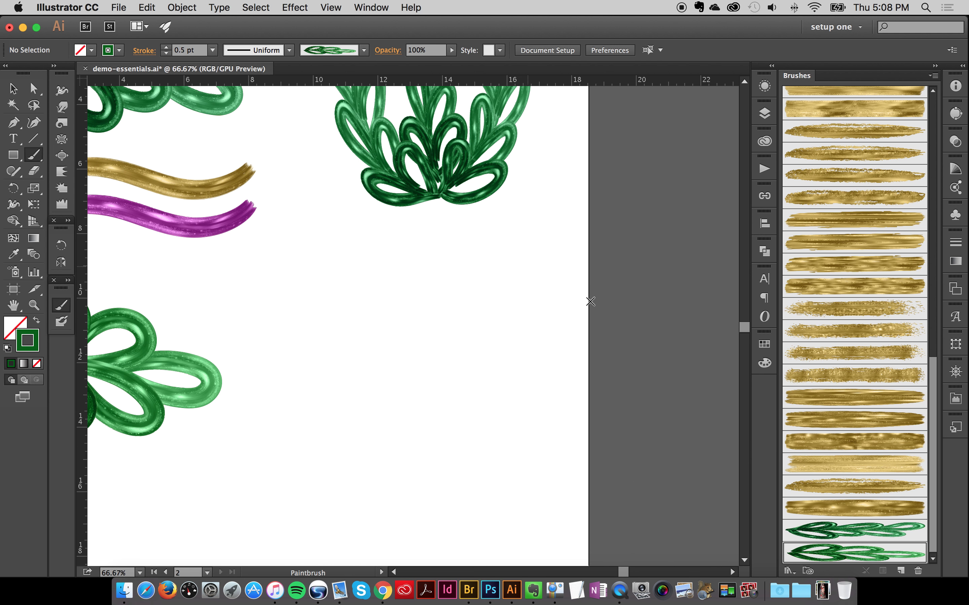
mouse_move(600, 260)
mouse_down()
mouse_move(448, 285)
mouse_move(371, 320)
mouse_up()
key(cmd+z)
mouse_move(555, 280)
mouse_down()
mouse_move(409, 307)
mouse_move(376, 352)
mouse_move(362, 351)
mouse_up()
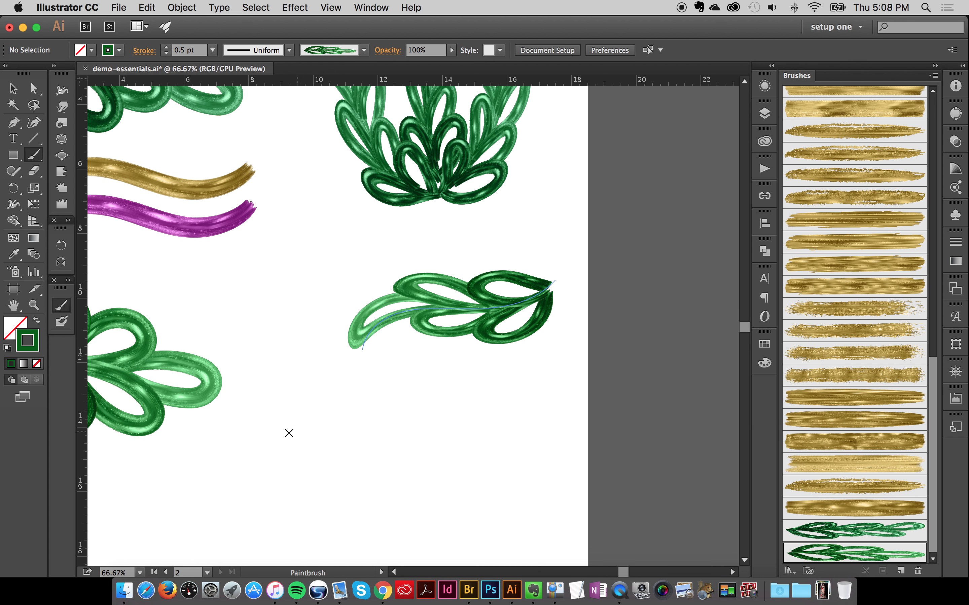
mouse_move(289, 434)
mouse_down()
mouse_move(368, 431)
mouse_move(491, 381)
mouse_up()
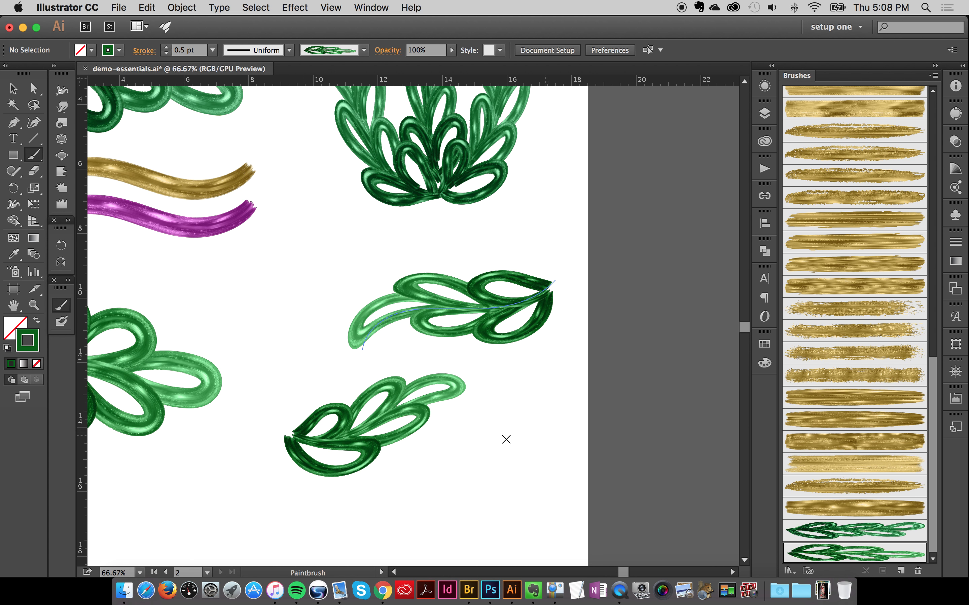
drag(555, 365, 419, 521)
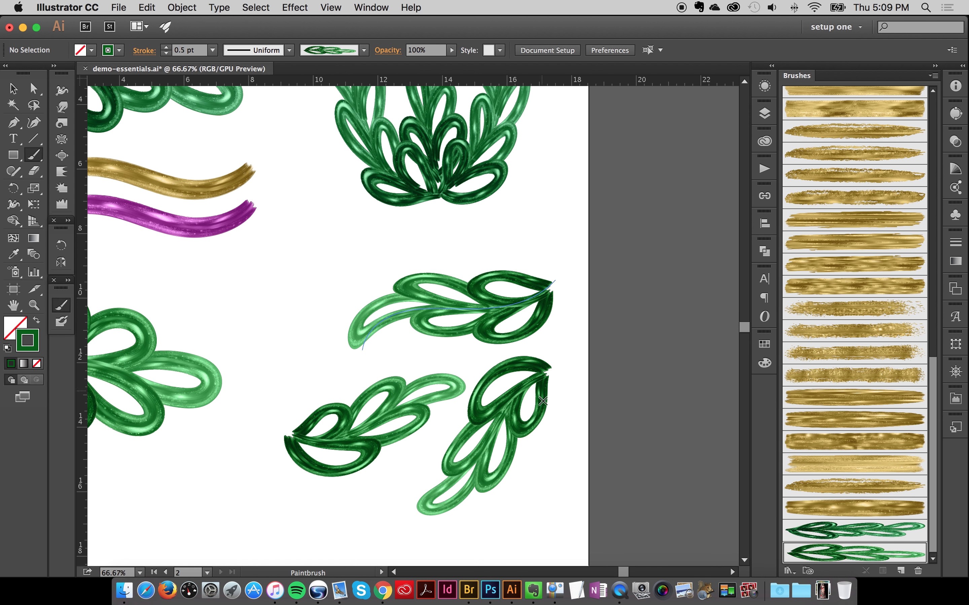
key(v)
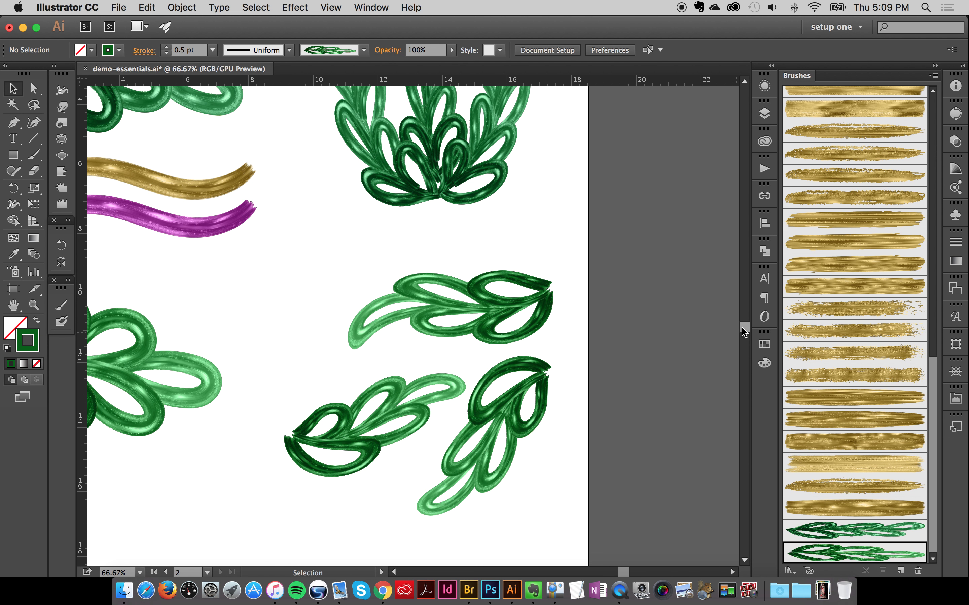
mouse_move(745, 330)
mouse_down()
mouse_move(743, 319)
mouse_move(745, 330)
mouse_up()
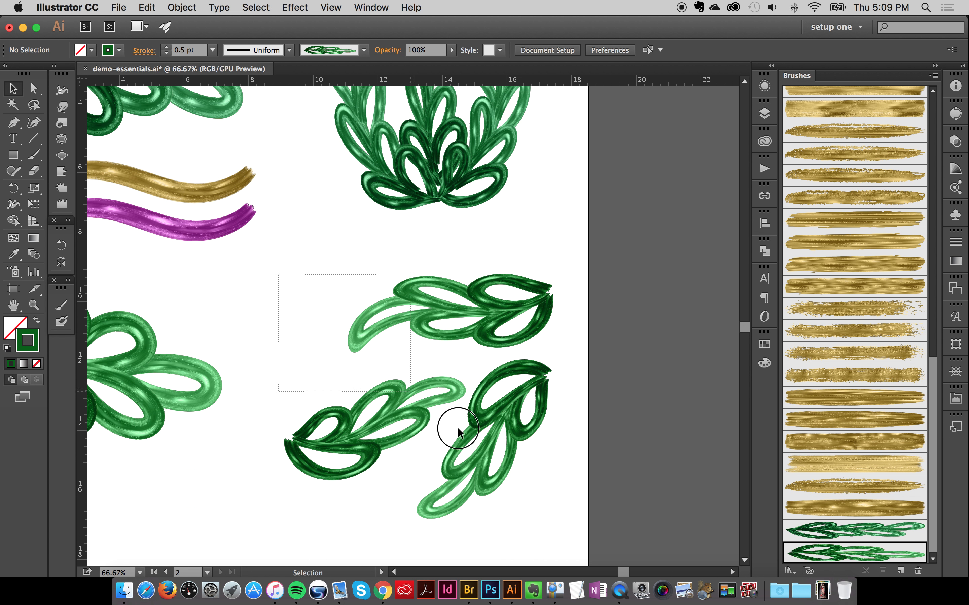
drag(457, 427, 458, 428)
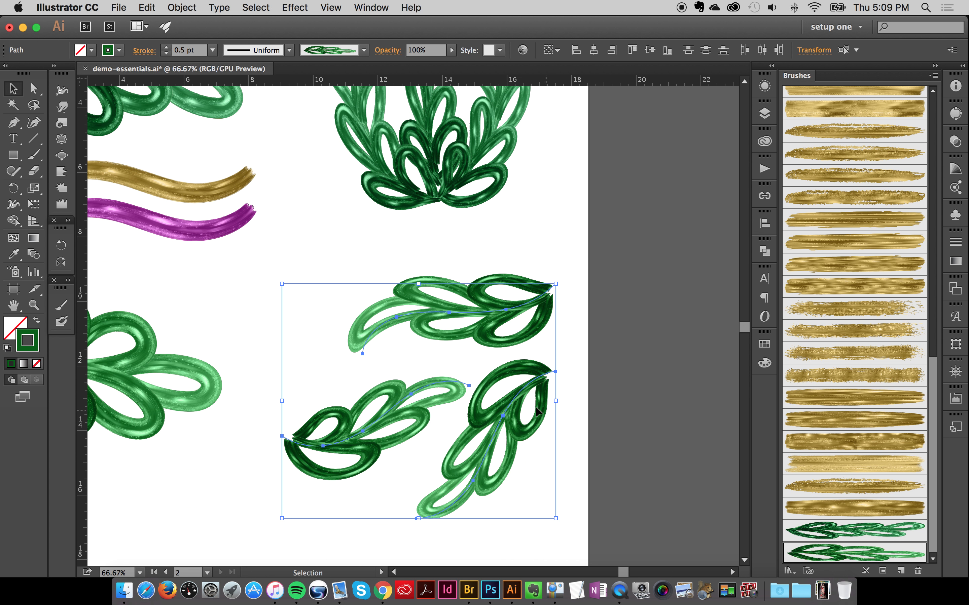
key(Delete)
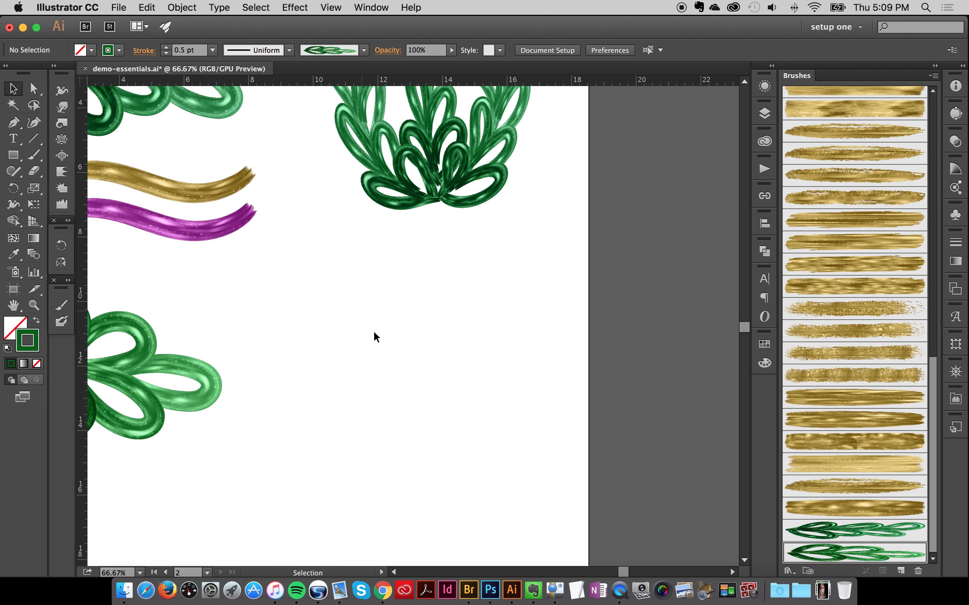
click(34, 155)
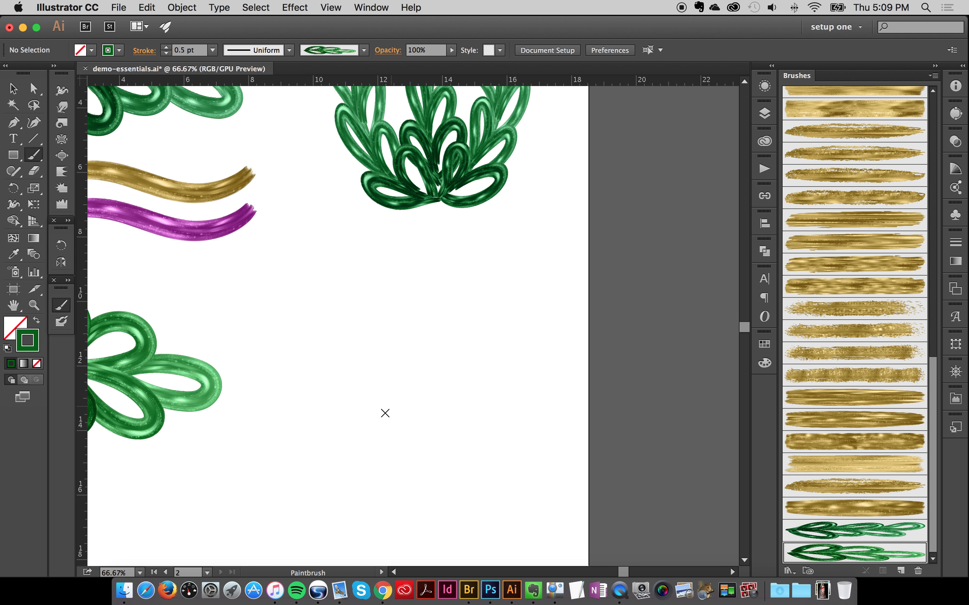
drag(361, 420, 331, 303)
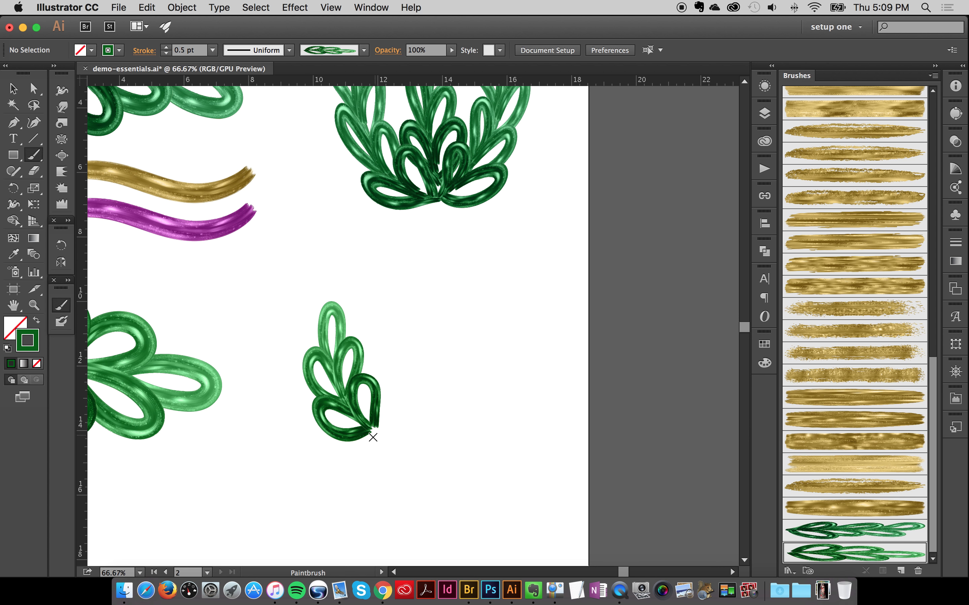
drag(373, 437, 503, 311)
drag(569, 352, 569, 352)
drag(390, 386, 439, 263)
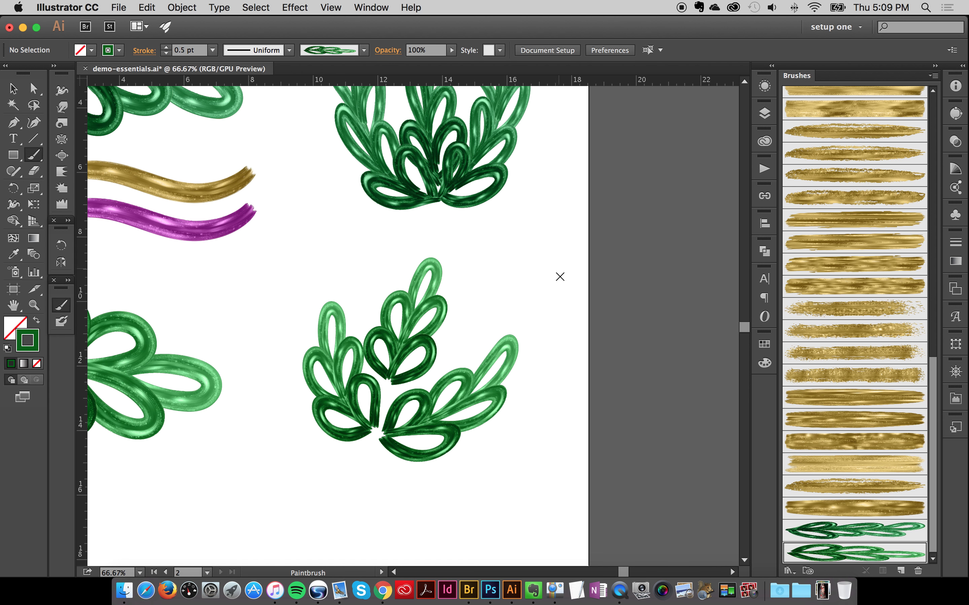
mouse_move(504, 265)
mouse_down()
mouse_move(582, 379)
mouse_move(574, 450)
mouse_up()
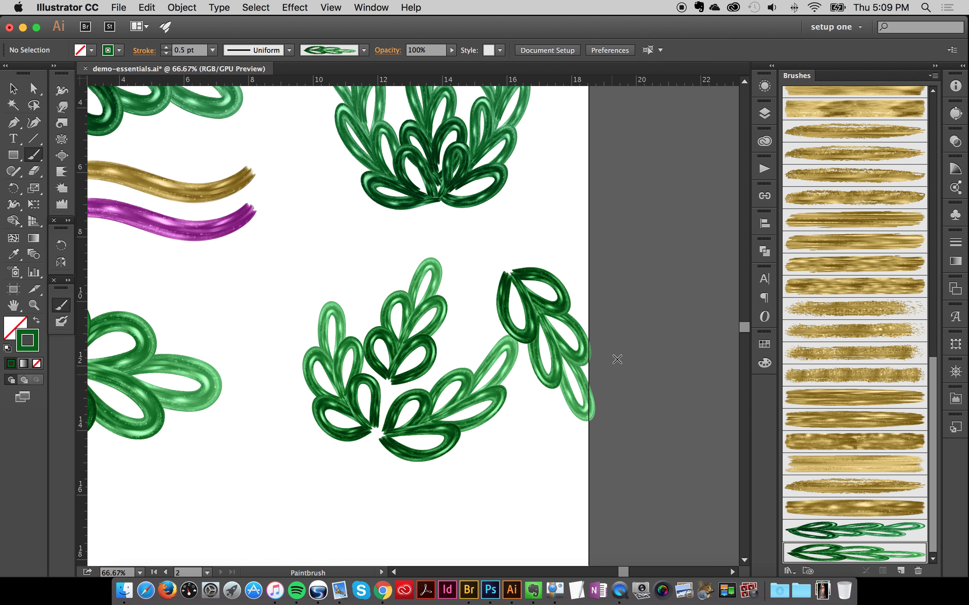
click(13, 88)
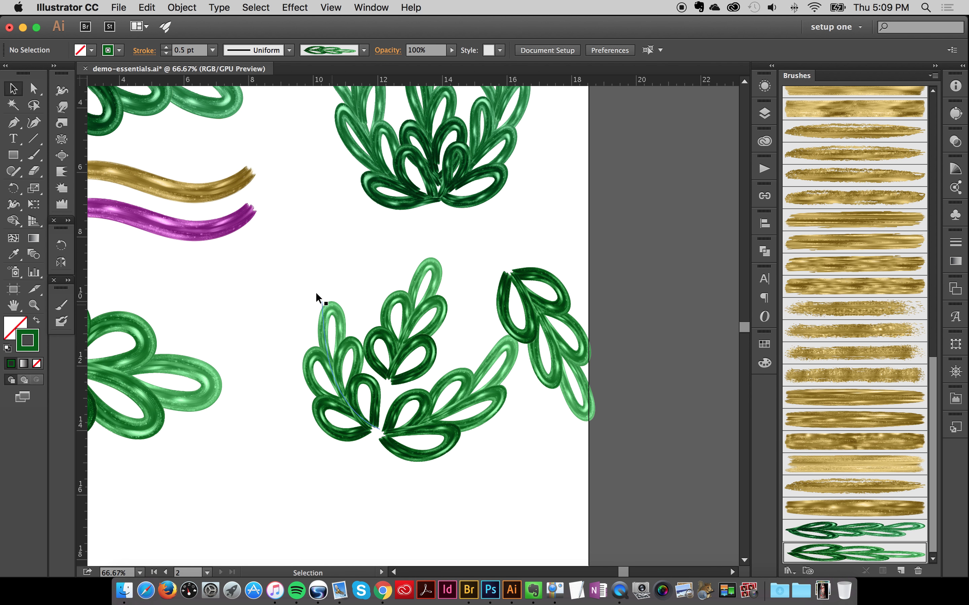
mouse_move(282, 263)
mouse_down()
mouse_move(418, 391)
mouse_move(604, 469)
mouse_move(598, 463)
mouse_up()
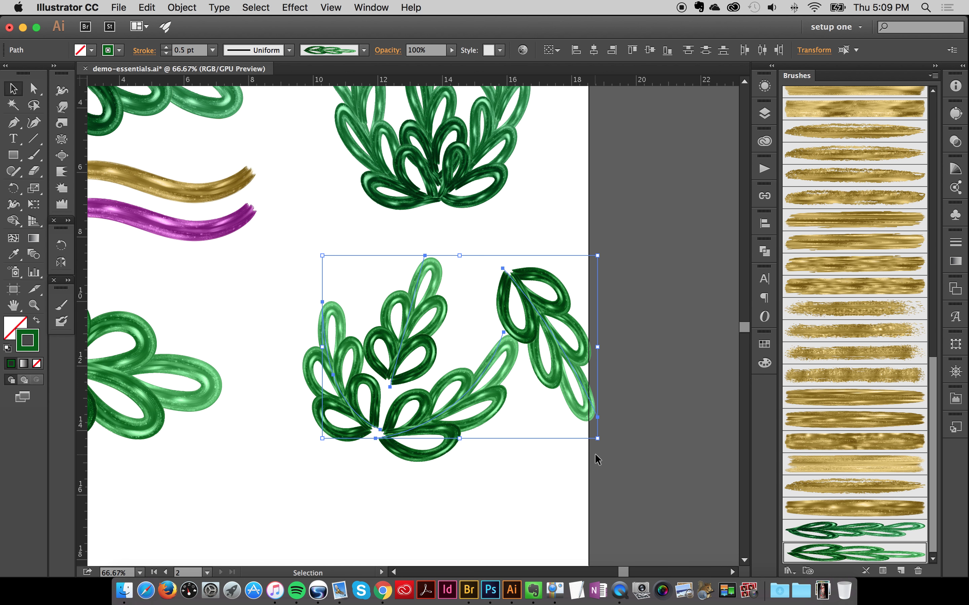
key(Delete)
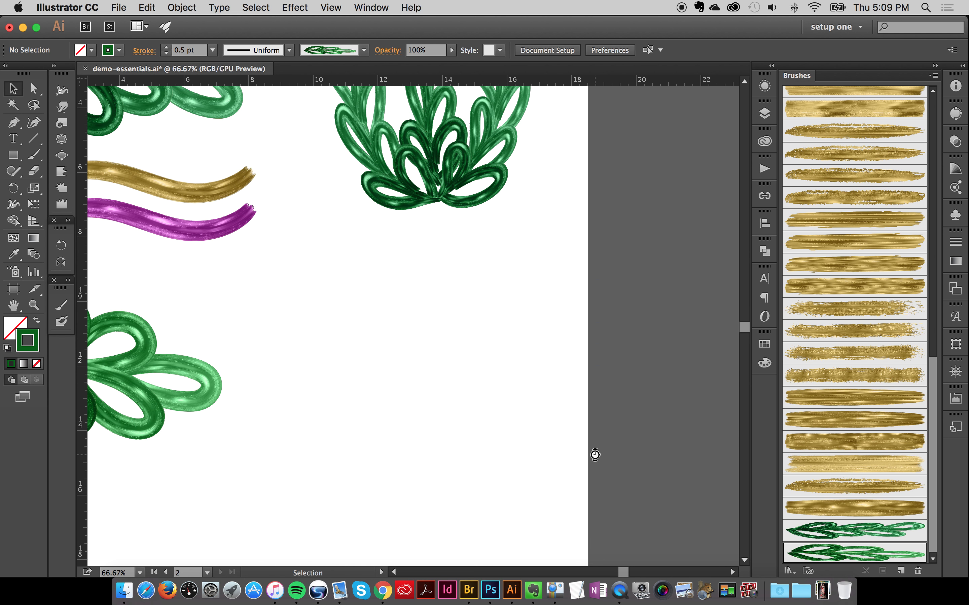